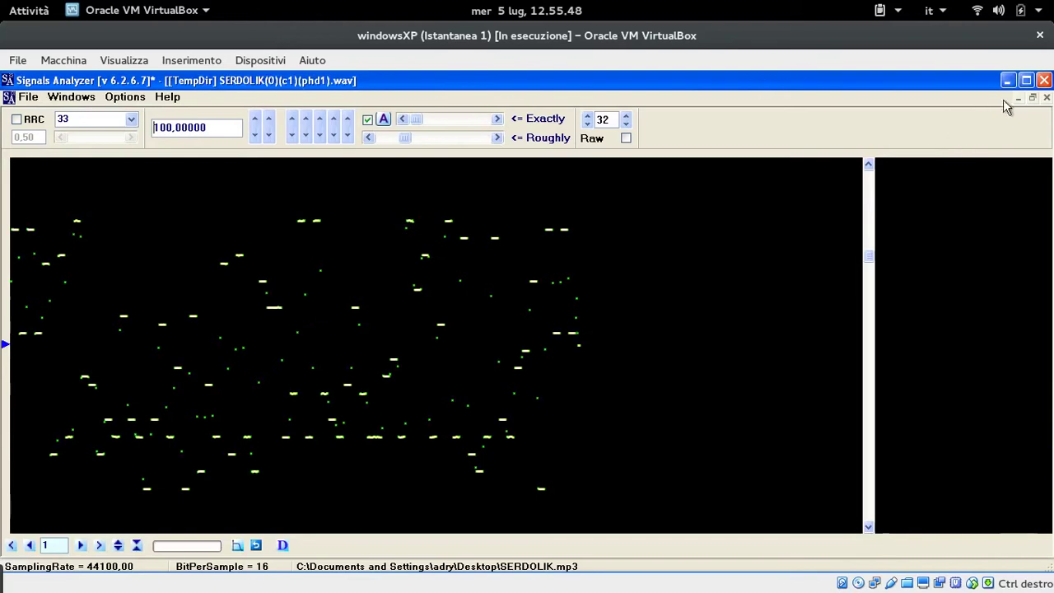
Step: Resize the SERDOLIK(0)(c1)(phd1).wav window to a smaller floating size and overlay the horizontal level grid across the full range of tones
{"action": "left_click", "coordinate": [1032, 97]}
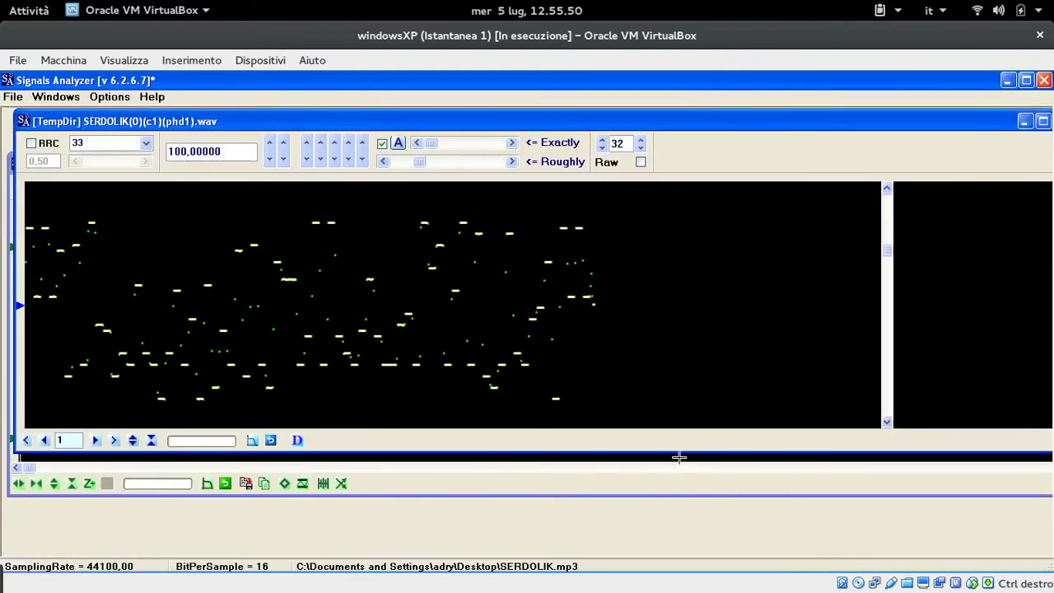
{"action": "left_click_drag", "start_coordinate": [679, 457], "coordinate": [671, 558]}
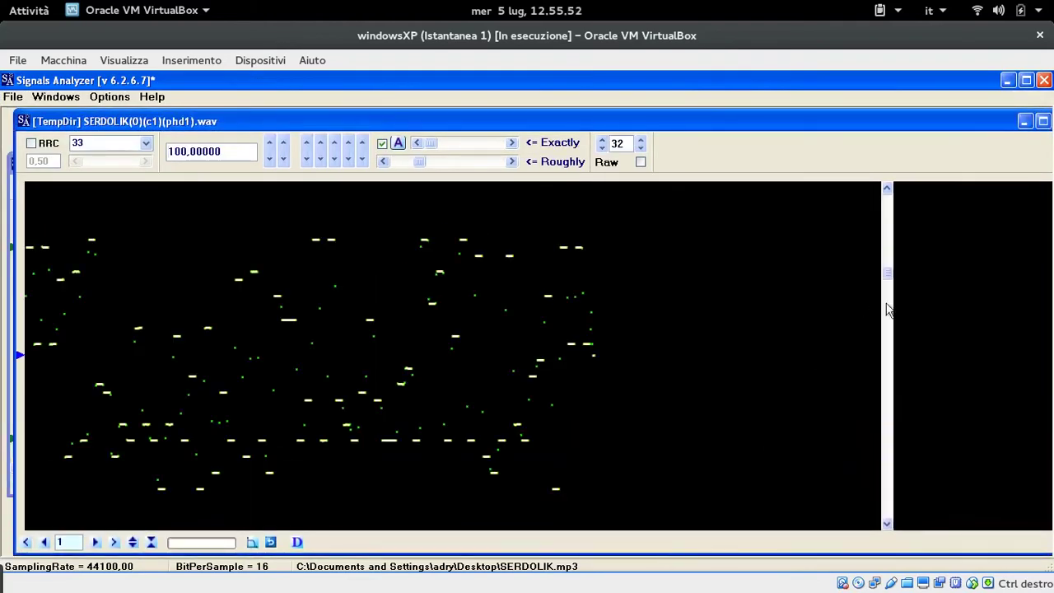
{"action": "left_click_drag", "start_coordinate": [908, 123], "coordinate": [878, 122]}
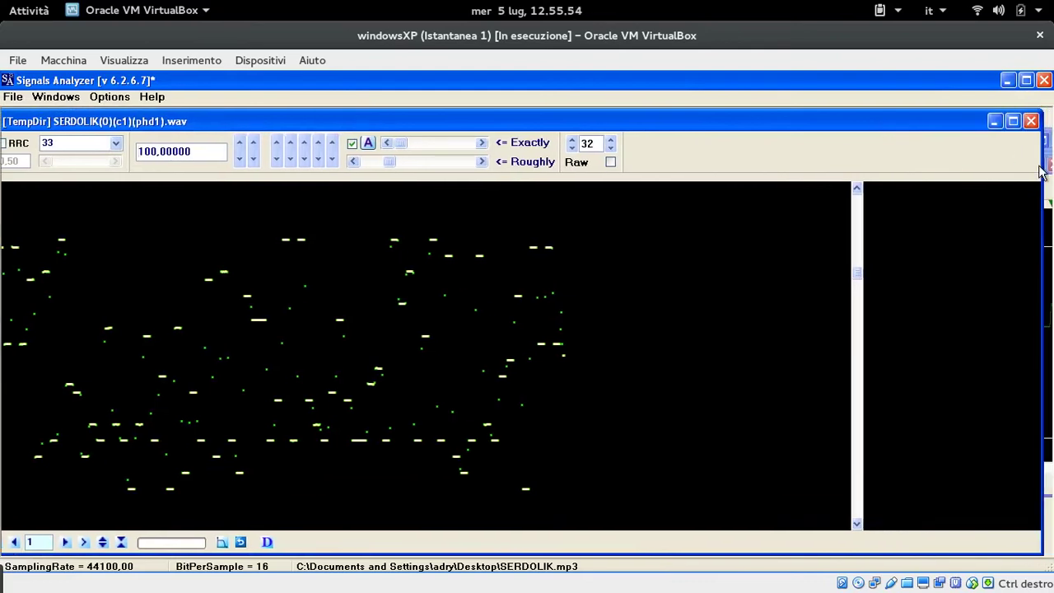
{"action": "left_click_drag", "start_coordinate": [1043, 165], "coordinate": [840, 183]}
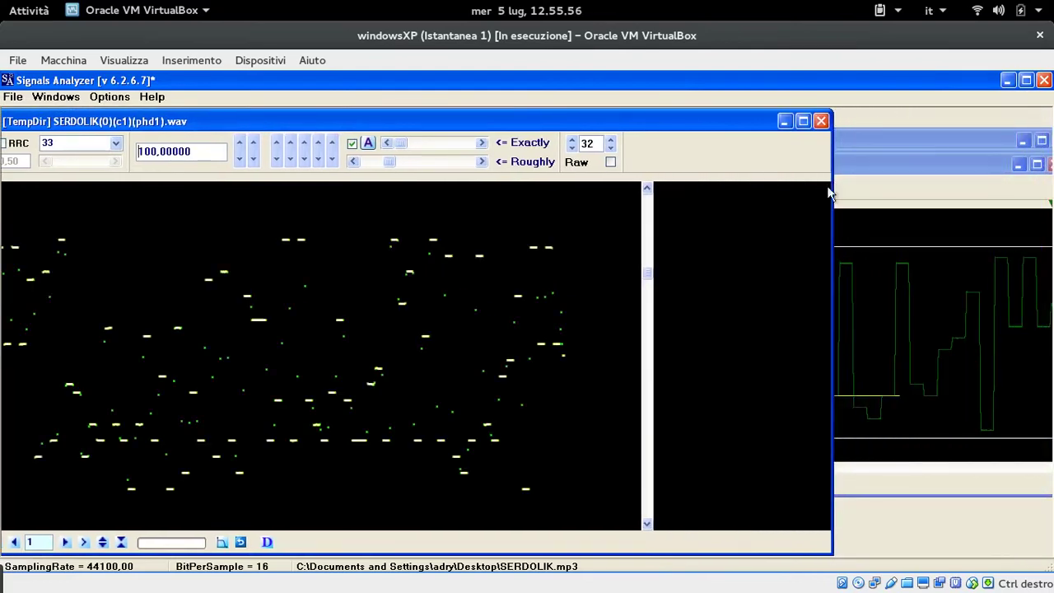
{"action": "left_click_drag", "start_coordinate": [559, 130], "coordinate": [621, 131]}
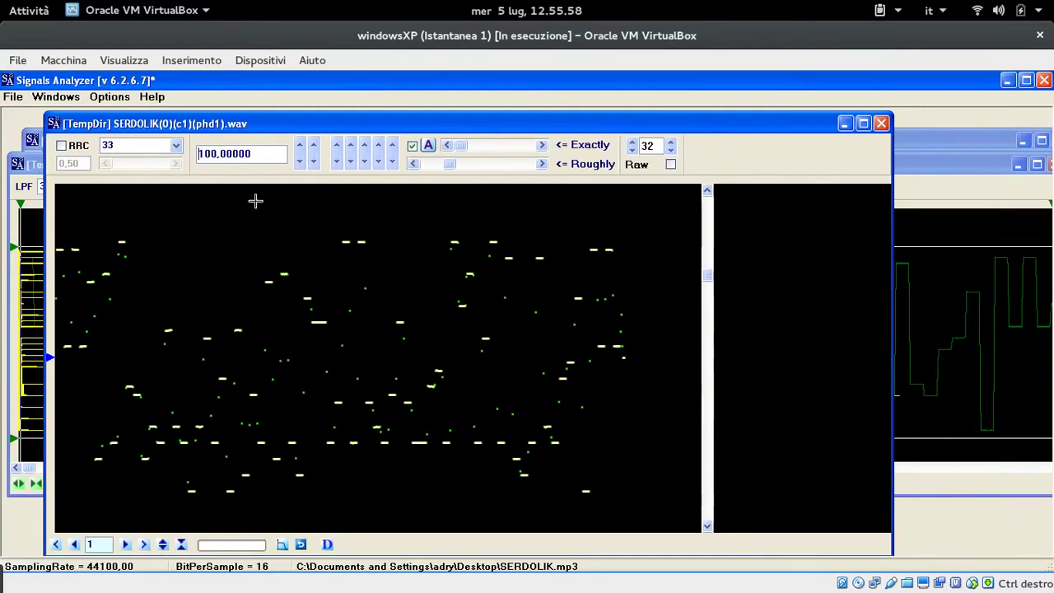
{"action": "left_click_drag", "start_coordinate": [58, 242], "coordinate": [146, 499]}
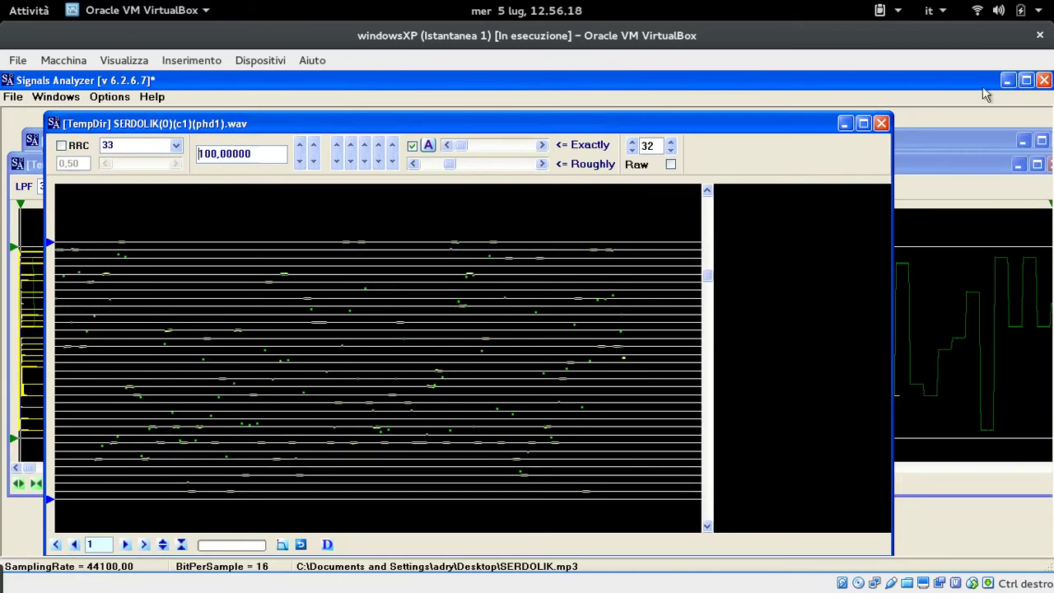
Step: Create a new text document on the Windows desktop named "serdolik tone extract"
{"action": "left_click", "coordinate": [1008, 80]}
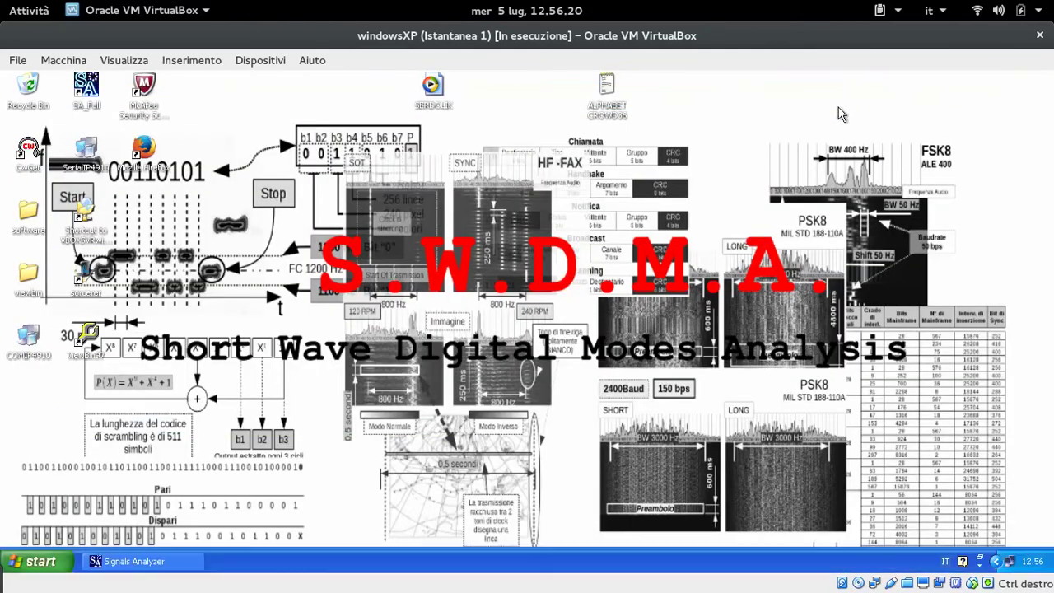
{"action": "right_click", "coordinate": [760, 112]}
{"action": "mouse_move", "coordinate": [817, 209]}
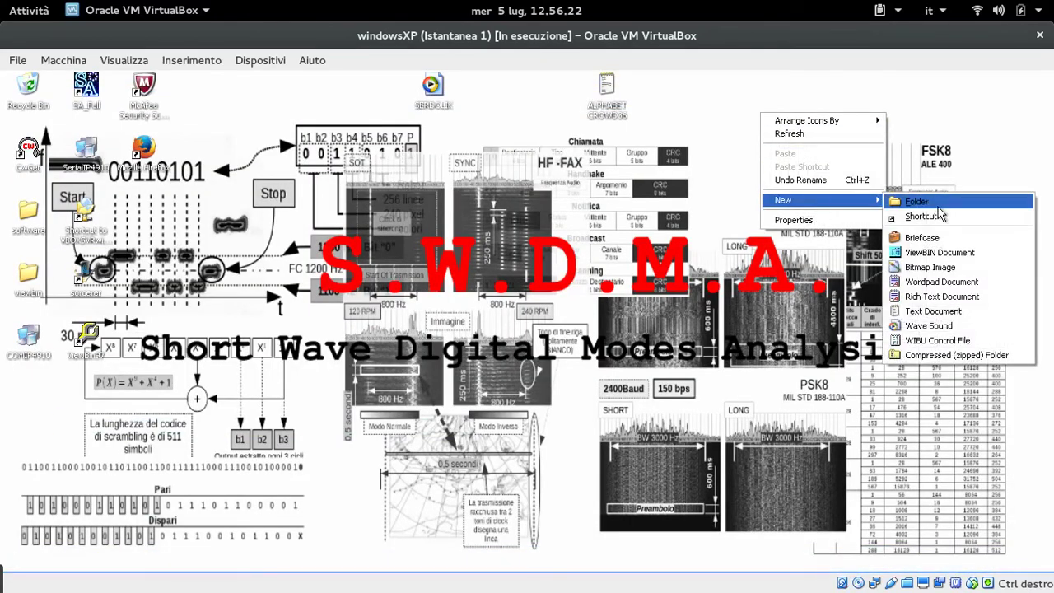
{"action": "left_click", "coordinate": [941, 310]}
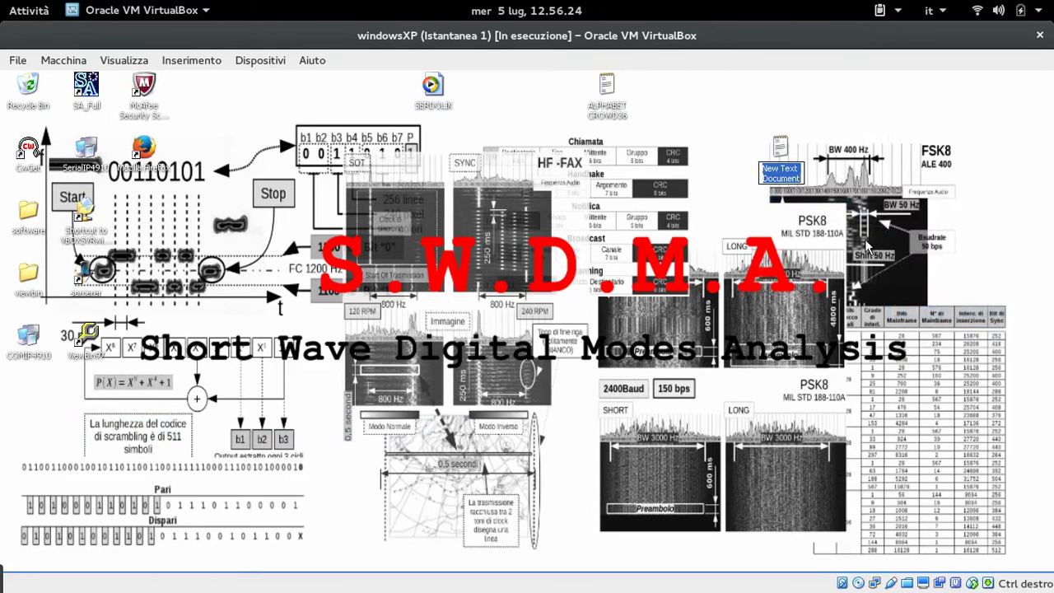
{"action": "type", "text": "serdoli"}
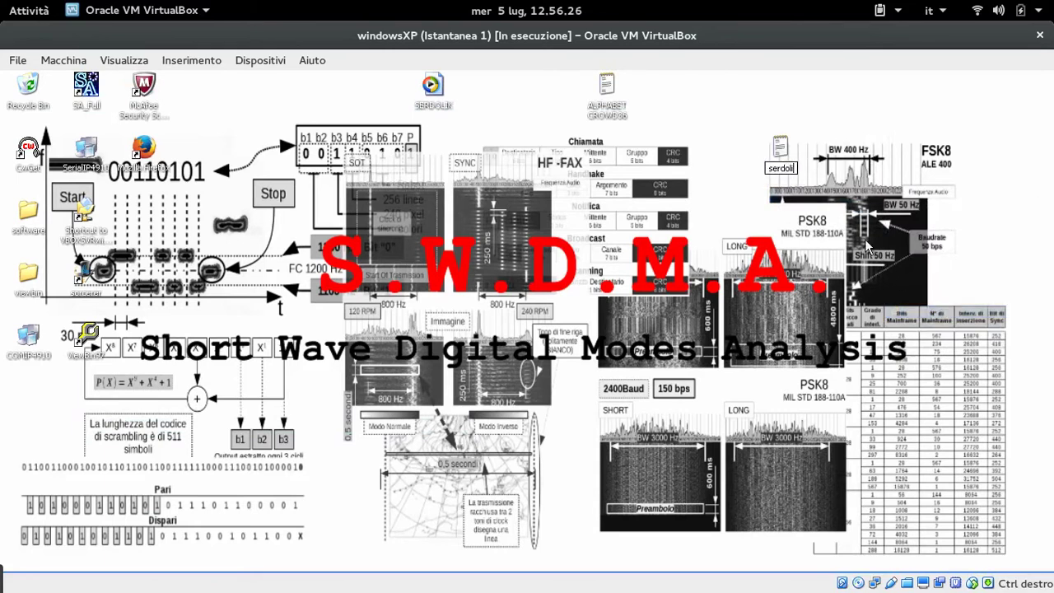
{"action": "type", "text": "k tone extra"}
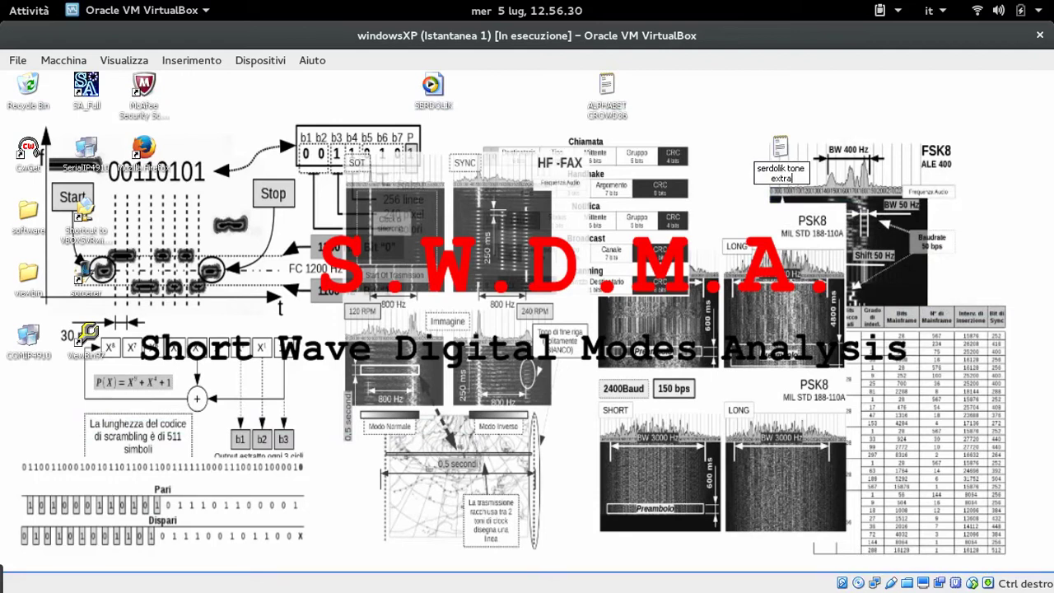
{"action": "type", "text": "ct"}
{"action": "key", "text": "Return"}
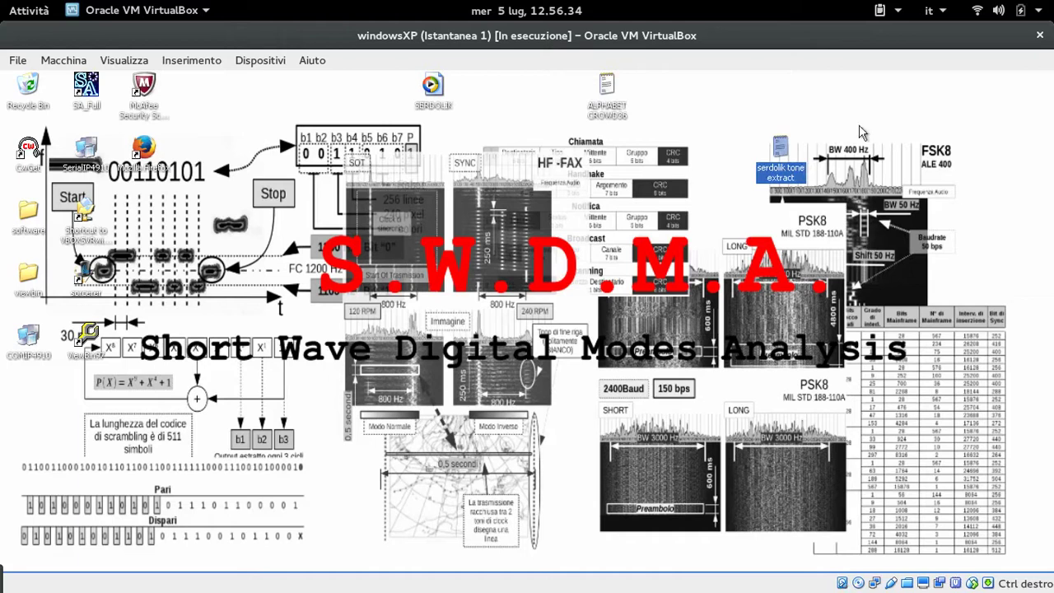
Step: Open the serdolik tone extract document in Notepad and arrange it side by side with the narrowed Signals Analyzer window
{"action": "double_click", "coordinate": [784, 152]}
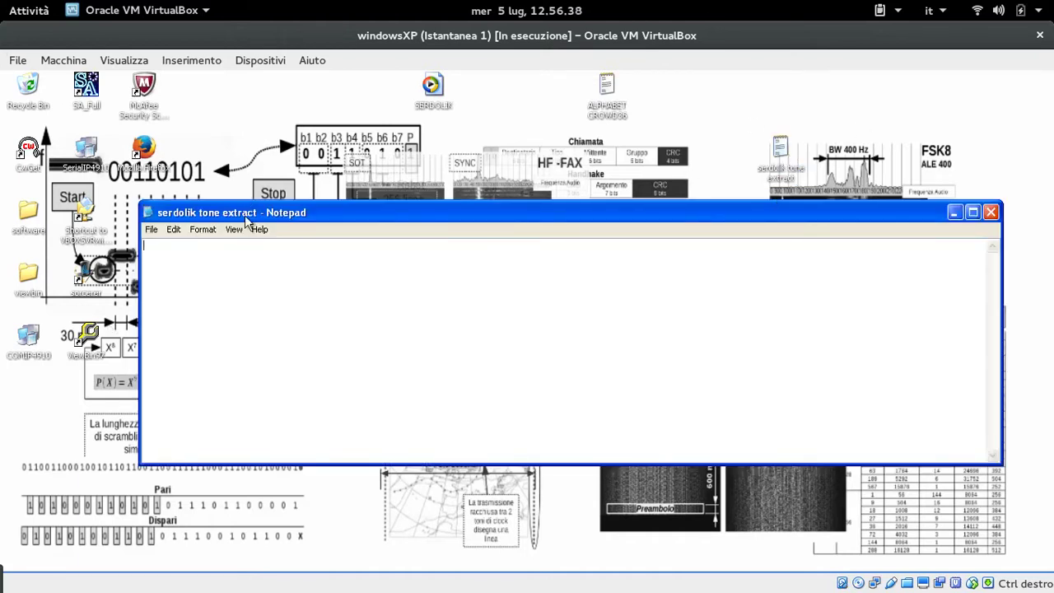
{"action": "left_click_drag", "start_coordinate": [205, 231], "coordinate": [744, 208]}
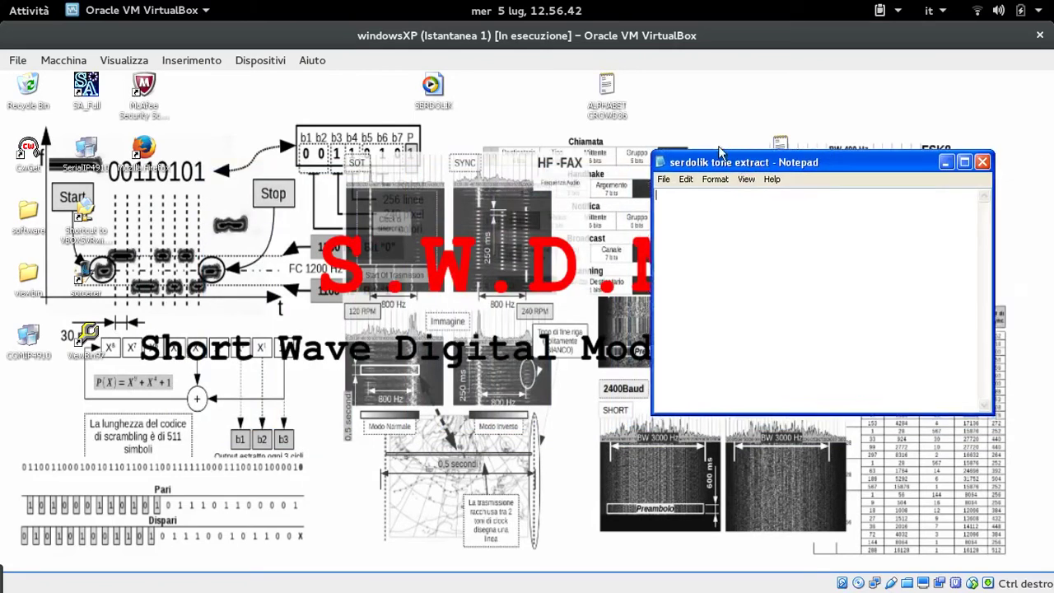
{"action": "left_click_drag", "start_coordinate": [831, 181], "coordinate": [646, 160]}
{"action": "left_click", "coordinate": [131, 562]}
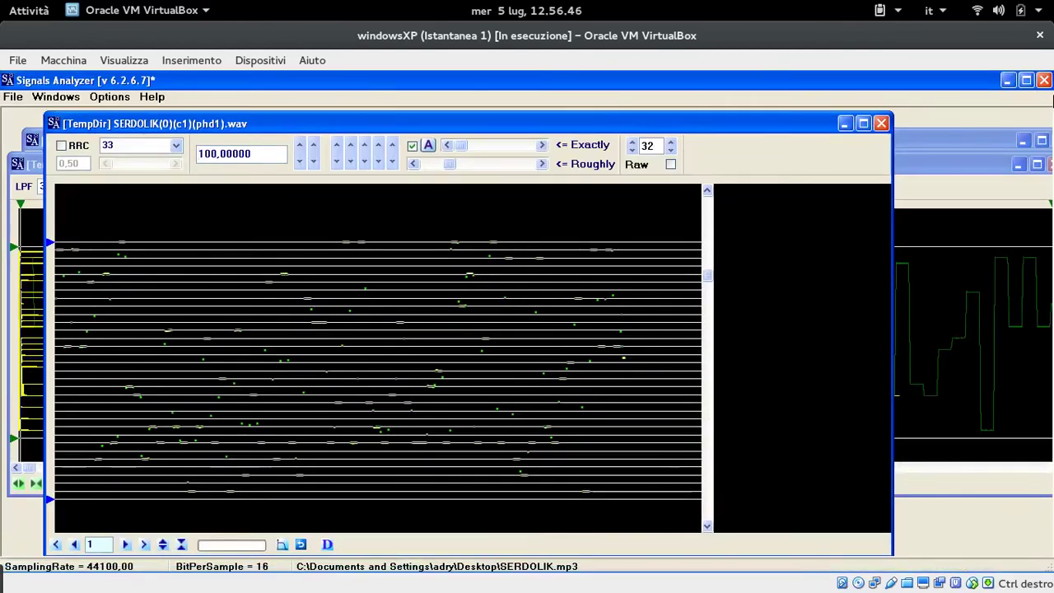
{"action": "left_click_drag", "start_coordinate": [977, 86], "coordinate": [945, 82]}
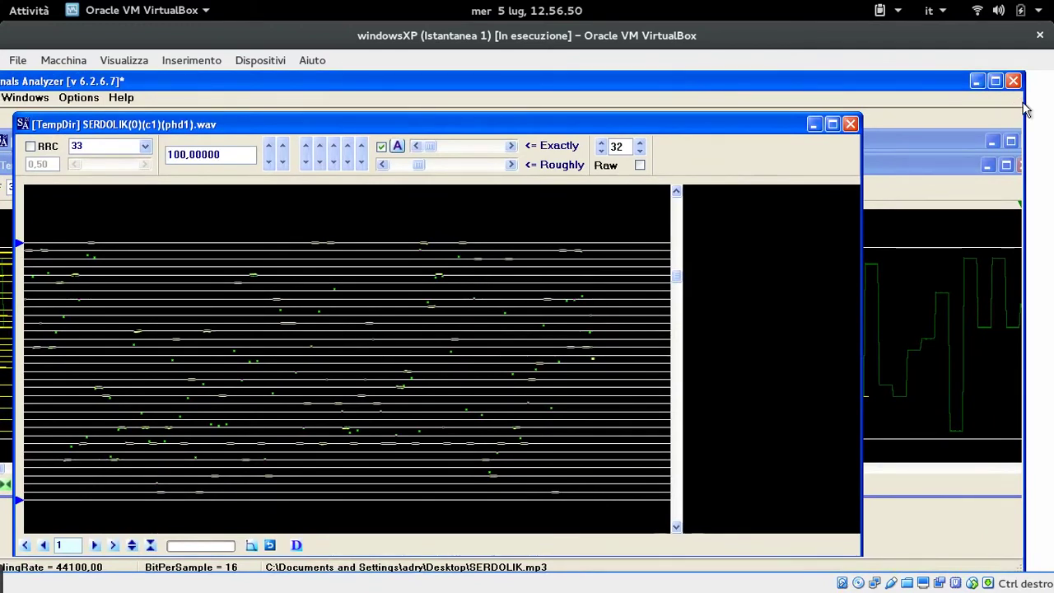
{"action": "left_click_drag", "start_coordinate": [1025, 107], "coordinate": [908, 99]}
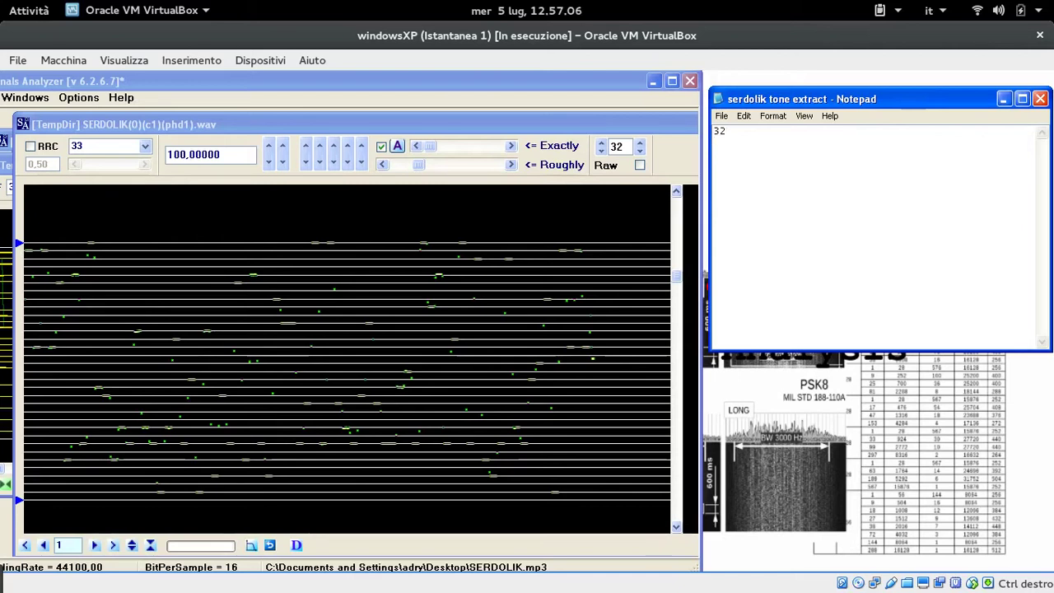
Step: Continue the tone list below 32 with 20, 32, 20, 28, 6, 29 and 8, one number per line
{"action": "type", "text": "20"}
{"action": "key", "text": "Return"}
{"action": "type", "text": "32"}
{"action": "key", "text": "Return"}
{"action": "type", "text": "20"}
{"action": "key", "text": "Return"}
{"action": "type", "text": "28"}
{"action": "key", "text": "Return"}
{"action": "type", "text": "29"}
{"action": "key", "text": "Return"}
{"action": "type", "text": "8"}
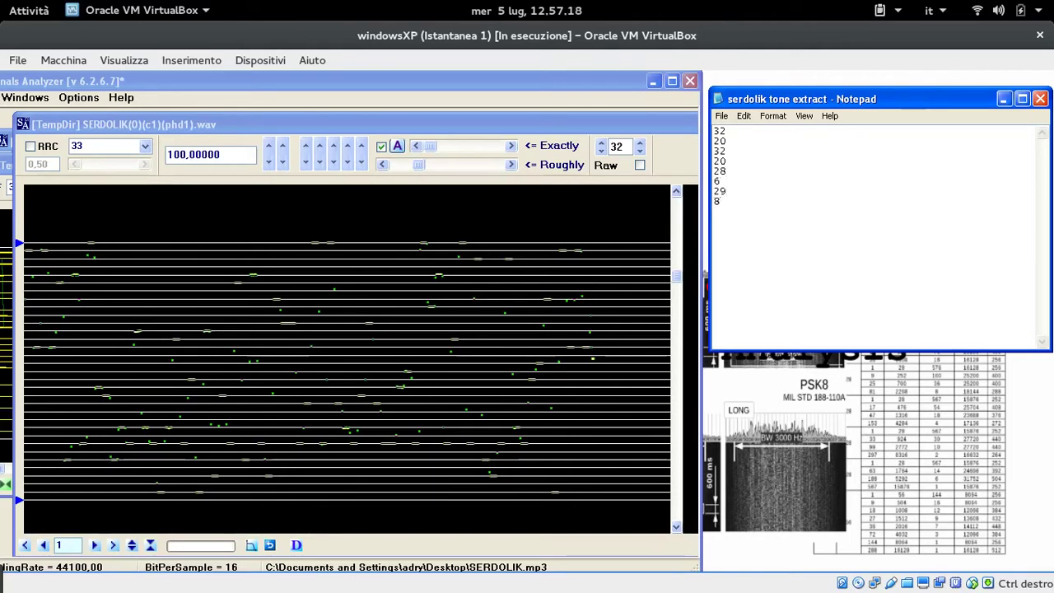
Step: Append the tone numbers 33, 15, 14, 6, 10 and 8 to the list, one per line
{"action": "key", "text": "Return"}
{"action": "type", "text": "33"}
{"action": "key", "text": "Return"}
{"action": "type", "text": "15"}
{"action": "type", "text": "10"}
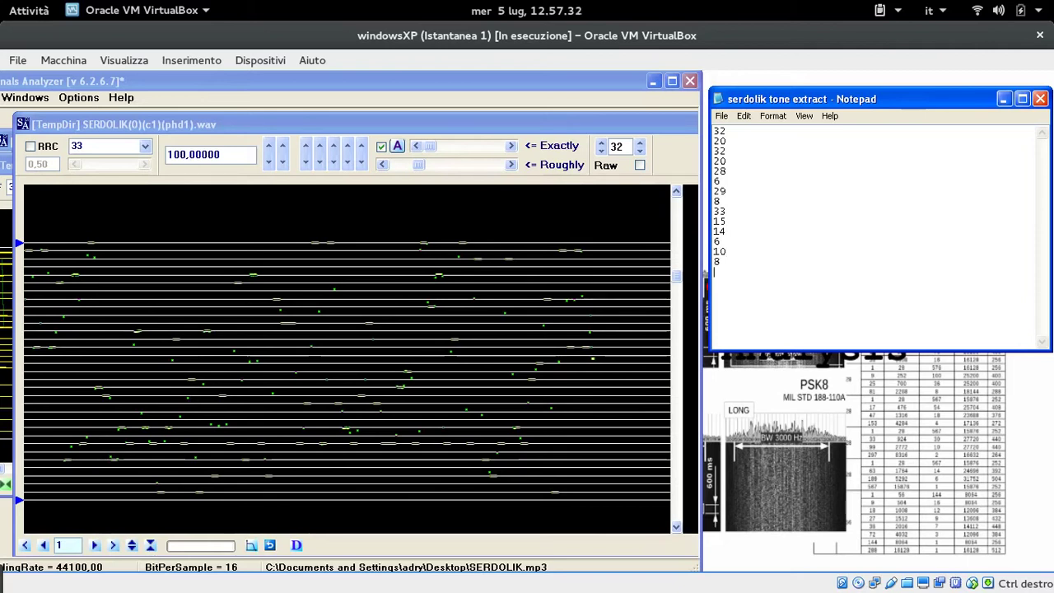
Step: Append the tone numbers 22, 10, 8, 2, 10, 21, 8 and 16 to the list, one per line
{"action": "key", "text": "Return"}
{"action": "type", "text": "22 10"}
{"action": "key", "text": "Return"}
{"action": "key", "text": "Return"}
{"action": "type", "text": "10"}
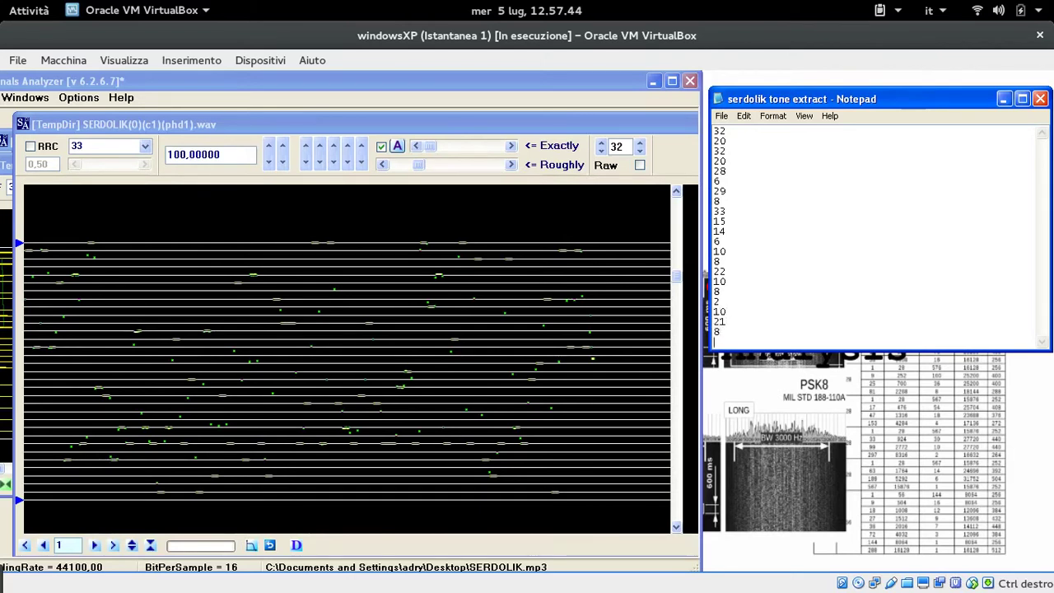
{"action": "type", "text": "16"}
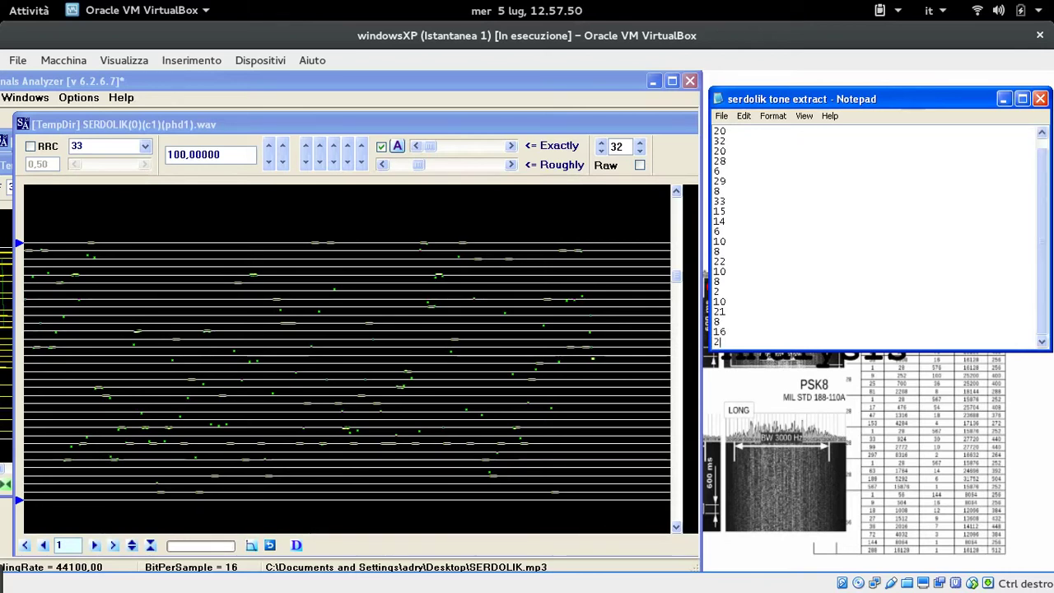
Step: Append the tone numbers 2, 22, 4, 14 and 8 to the list, one per line
{"action": "type", "text": "22"}
{"action": "key", "text": "Return"}
{"action": "type", "text": "22"}
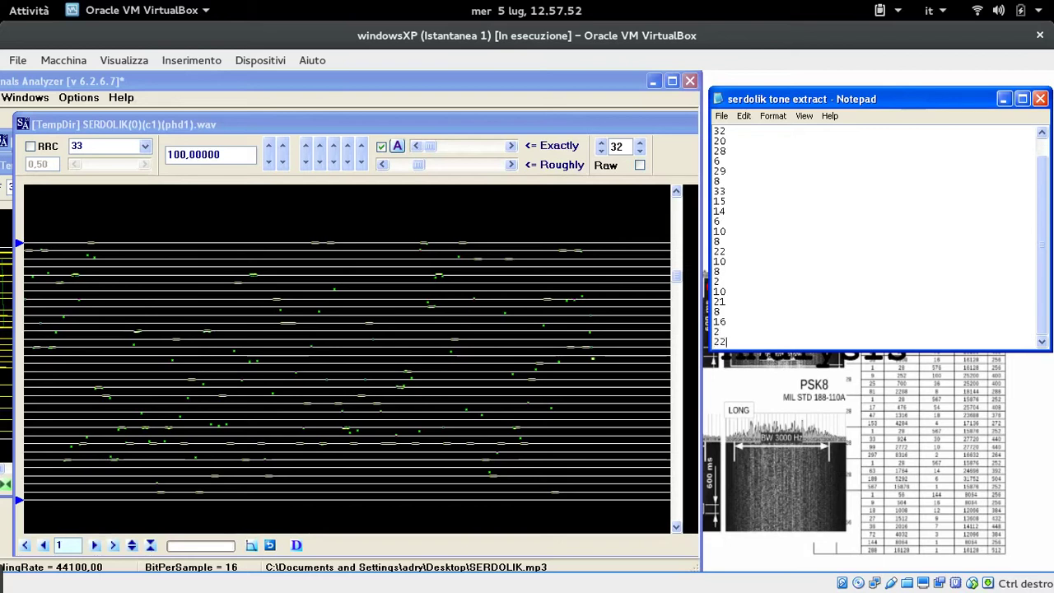
{"action": "key", "text": "Return"}
{"action": "type", "text": "4"}
{"action": "key", "text": "Return"}
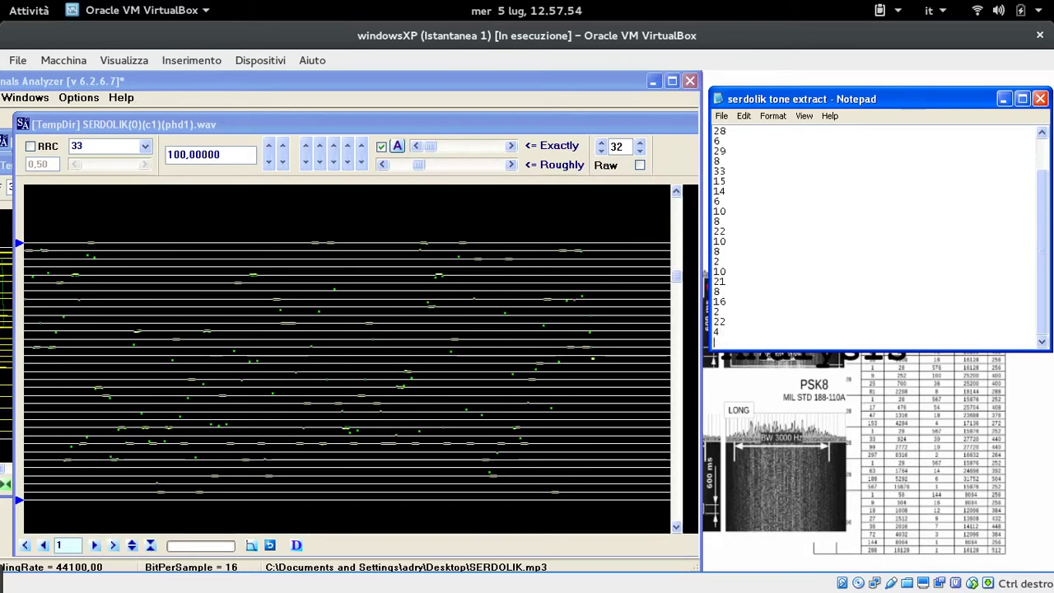
{"action": "type", "text": "14"}
{"action": "key", "text": "Return"}
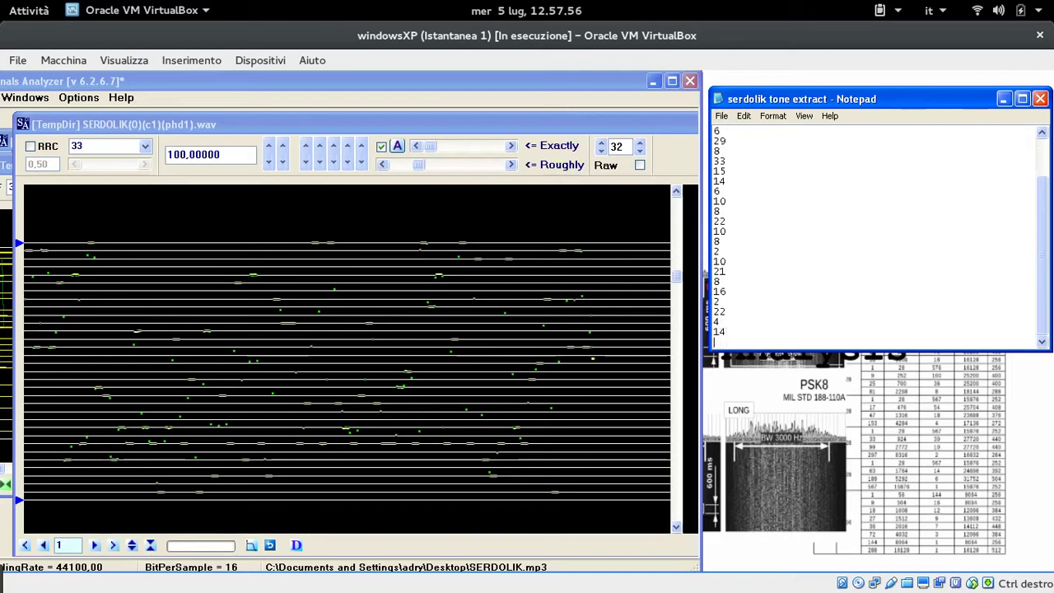
{"action": "type", "text": "8"}
{"action": "key", "text": "Return"}
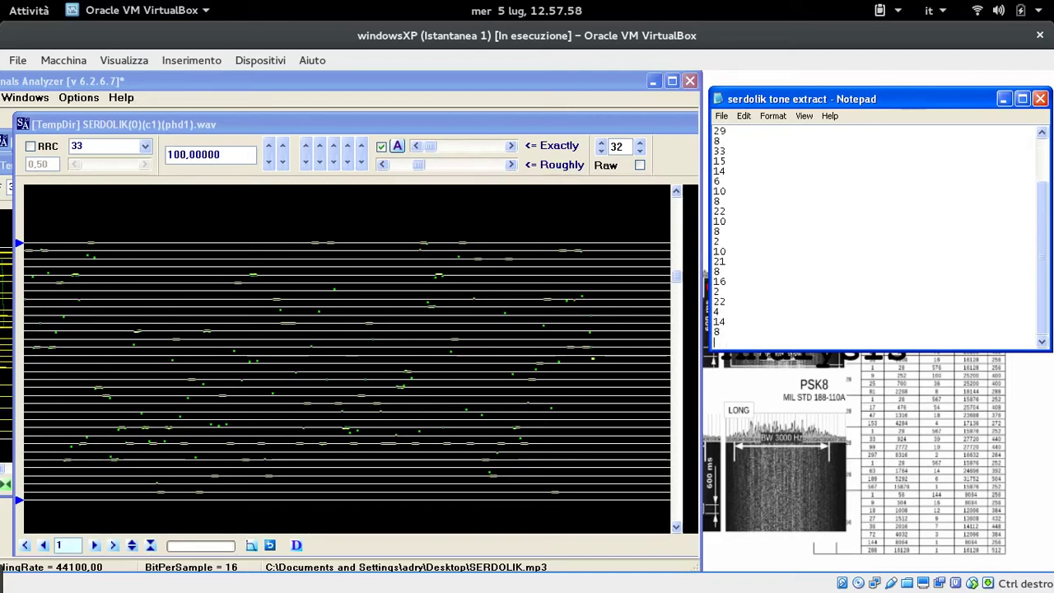
Step: Append the tone numbers 28, 6, 29, 8, 4 and 26 to the list, one per line
{"action": "type", "text": "28"}
{"action": "key", "text": "Return"}
{"action": "type", "text": "6"}
{"action": "key", "text": "Return"}
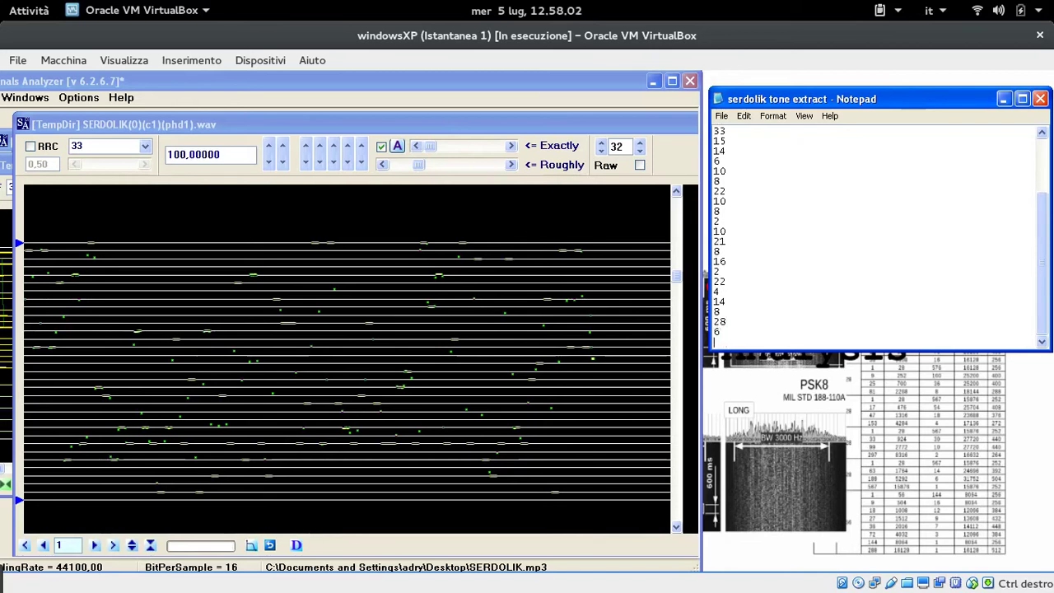
{"action": "type", "text": "29"}
{"action": "key", "text": "Return"}
{"action": "type", "text": "8"}
{"action": "key", "text": "Return"}
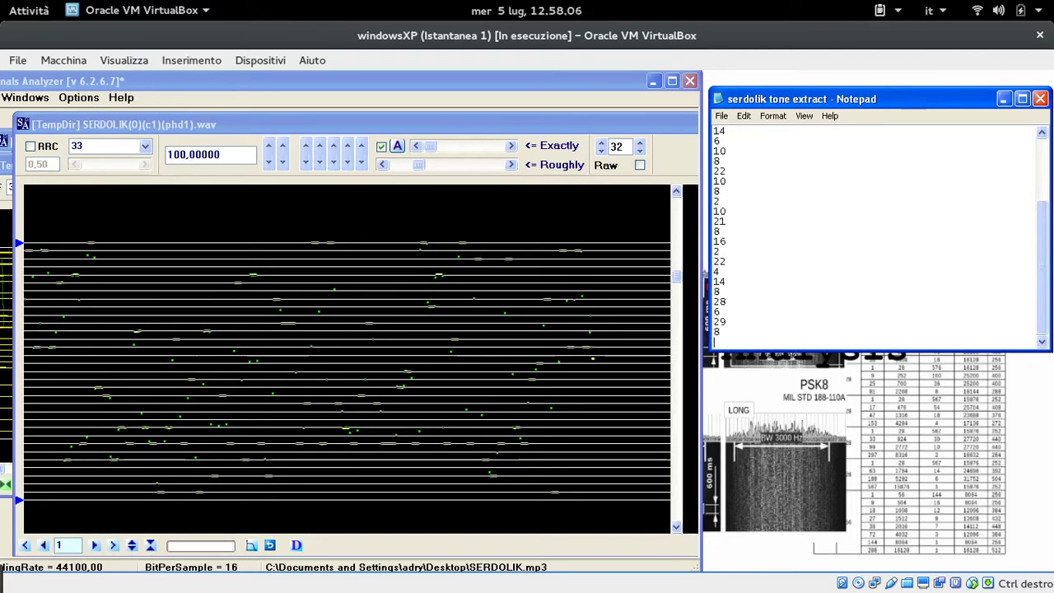
{"action": "type", "text": "4"}
{"action": "key", "text": "Return"}
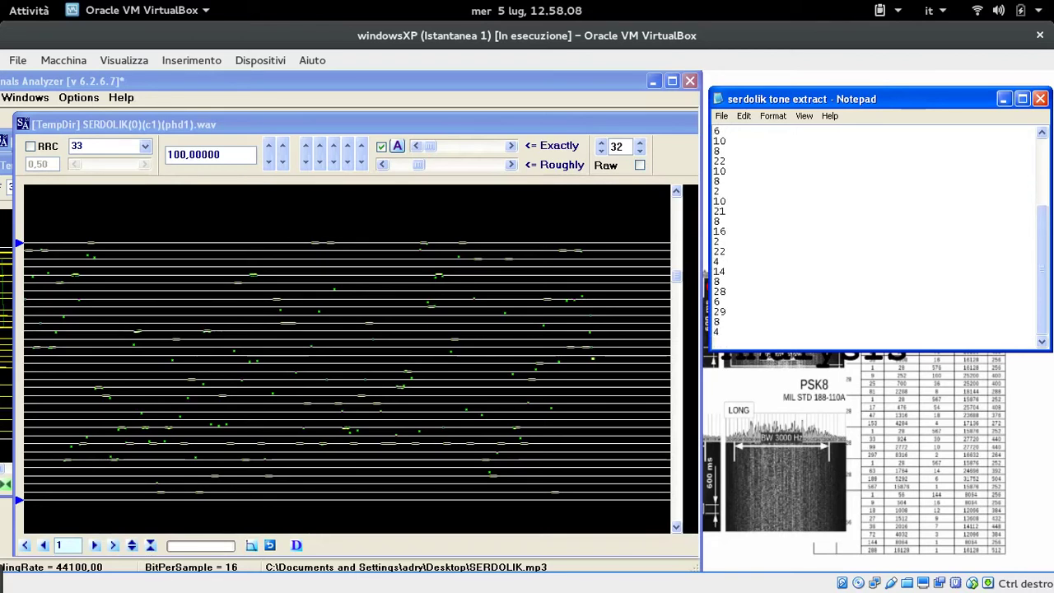
{"action": "type", "text": "26"}
{"action": "key", "text": "Return"}
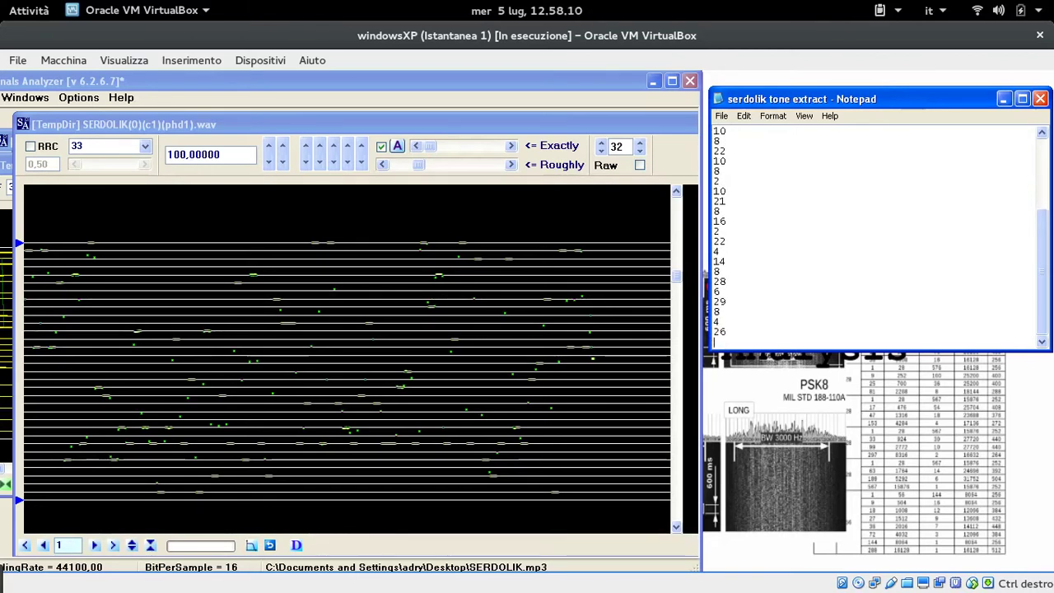
Step: Append the tone numbers 23, 23, 8, 13, 33 and 8 to the list, one per line
{"action": "type", "text": "23"}
{"action": "key", "text": "Return"}
{"action": "type", "text": "23"}
{"action": "key", "text": "Return"}
{"action": "type", "text": "8"}
{"action": "key", "text": "Return"}
{"action": "type", "text": "13"}
{"action": "key", "text": "Return"}
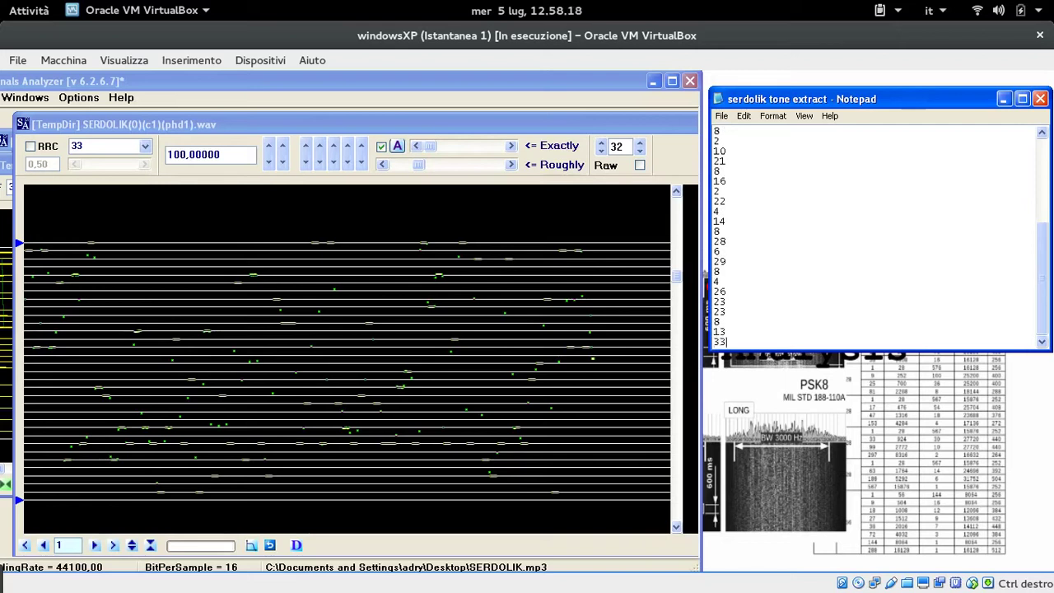
{"action": "type", "text": "33"}
{"action": "key", "text": "Return"}
{"action": "type", "text": "8"}
{"action": "key", "text": "Return"}
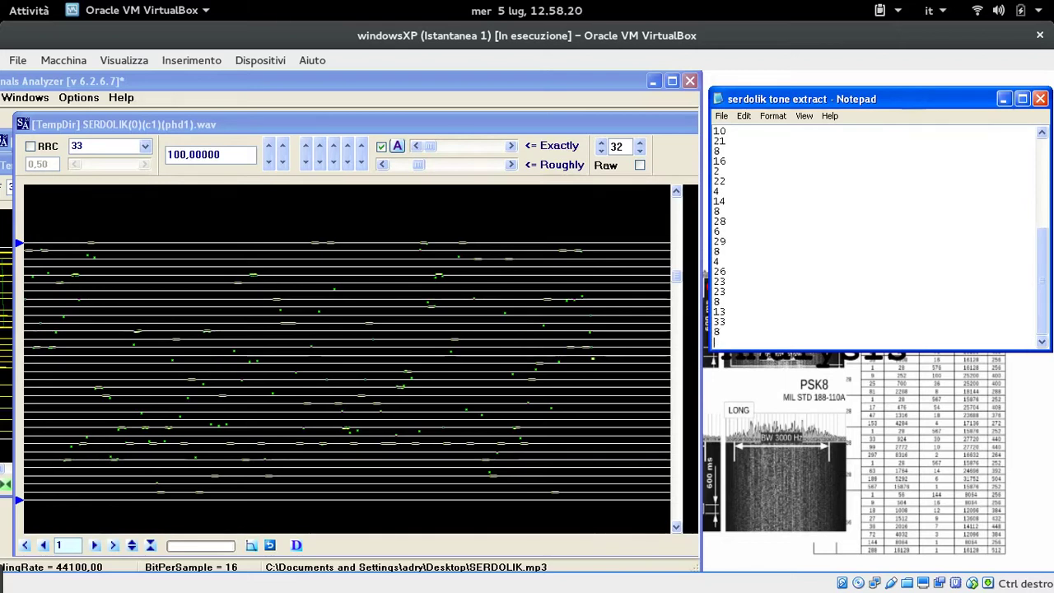
Step: Append the tone numbers 33, 13, 10 and 8 to the list, one per line
{"action": "type", "text": "33"}
{"action": "key", "text": "Return"}
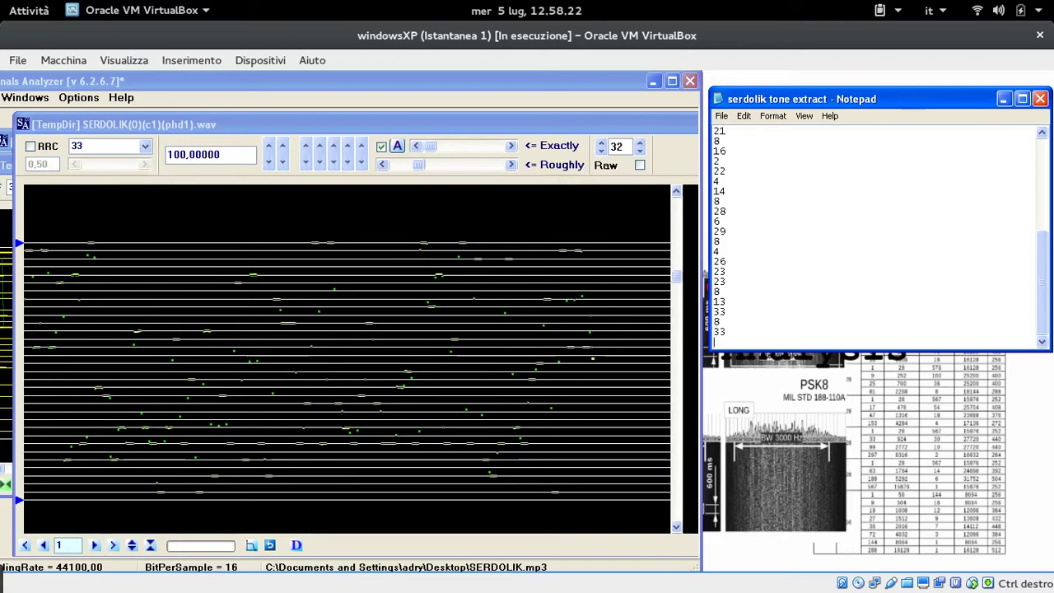
{"action": "type", "text": "13"}
{"action": "key", "text": "Return"}
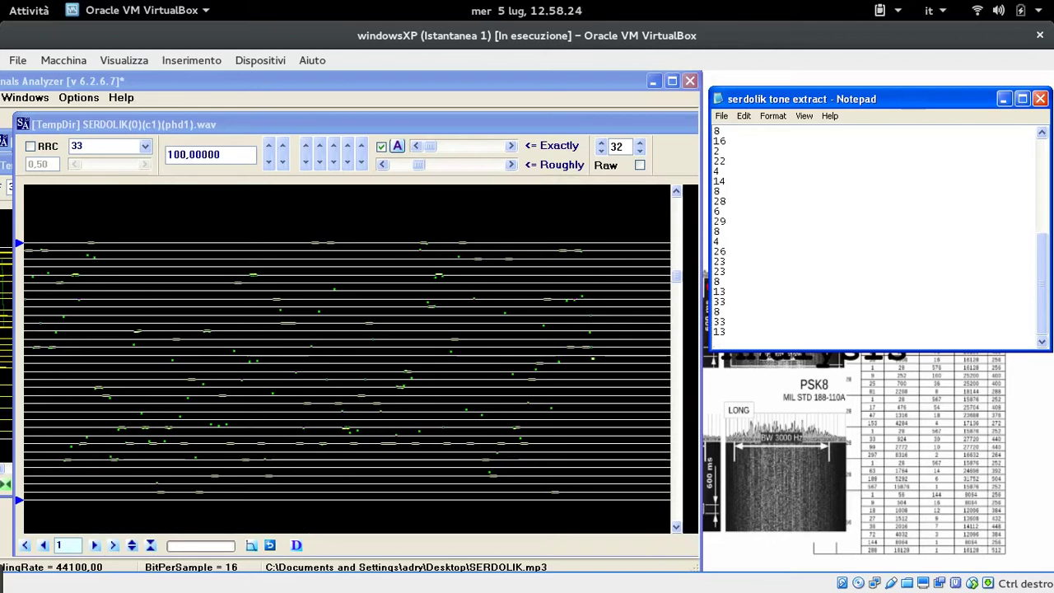
{"action": "type", "text": "10"}
{"action": "key", "text": "Return"}
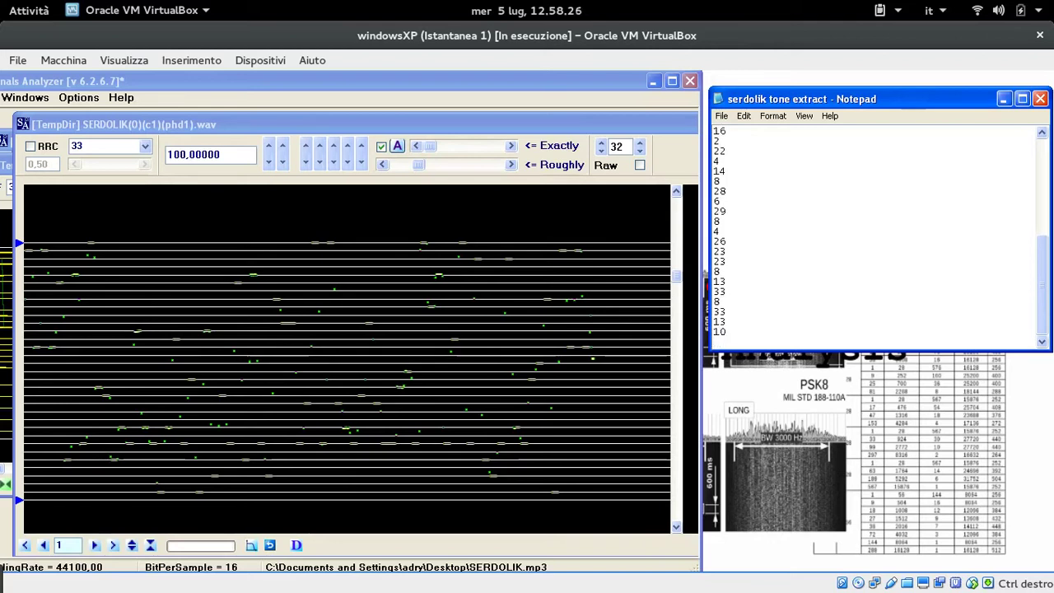
{"action": "type", "text": "8"}
{"action": "key", "text": "Return"}
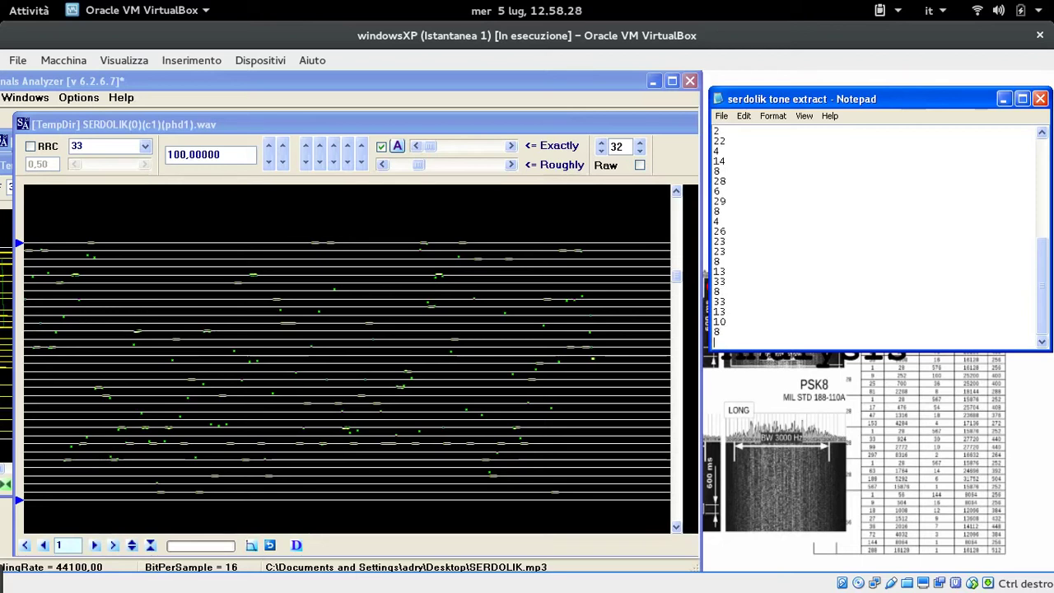
Step: Append the tone numbers 14, 23, 13, 8 and 8 to the list, one per line
{"action": "type", "text": "14"}
{"action": "key", "text": "Return"}
{"action": "type", "text": "23"}
{"action": "key", "text": "Return"}
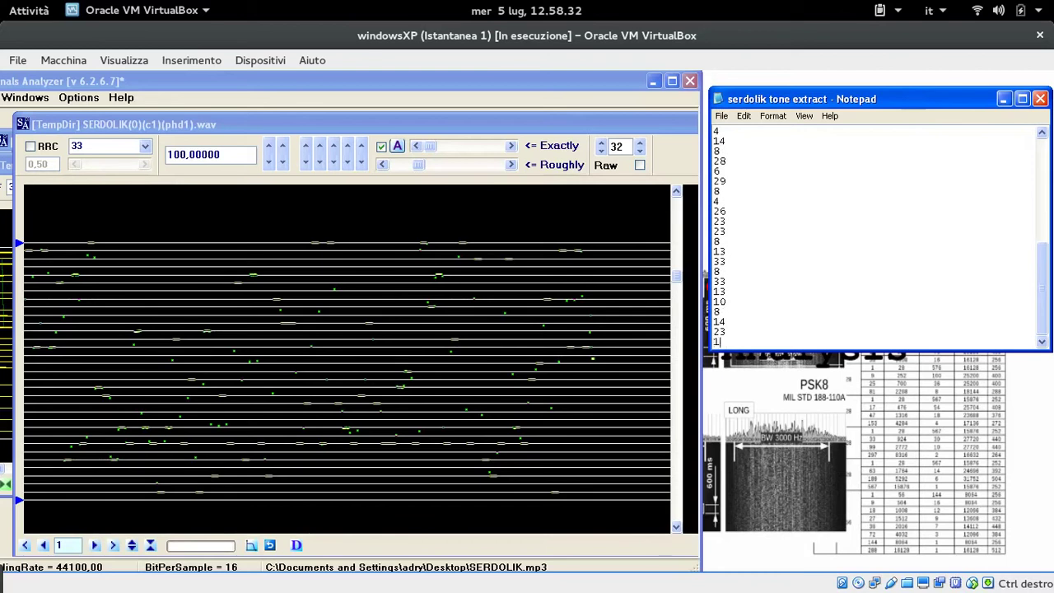
{"action": "type", "text": "13"}
{"action": "key", "text": "Return"}
{"action": "type", "text": "8"}
{"action": "key", "text": "Return"}
{"action": "type", "text": "8"}
{"action": "key", "text": "Return"}
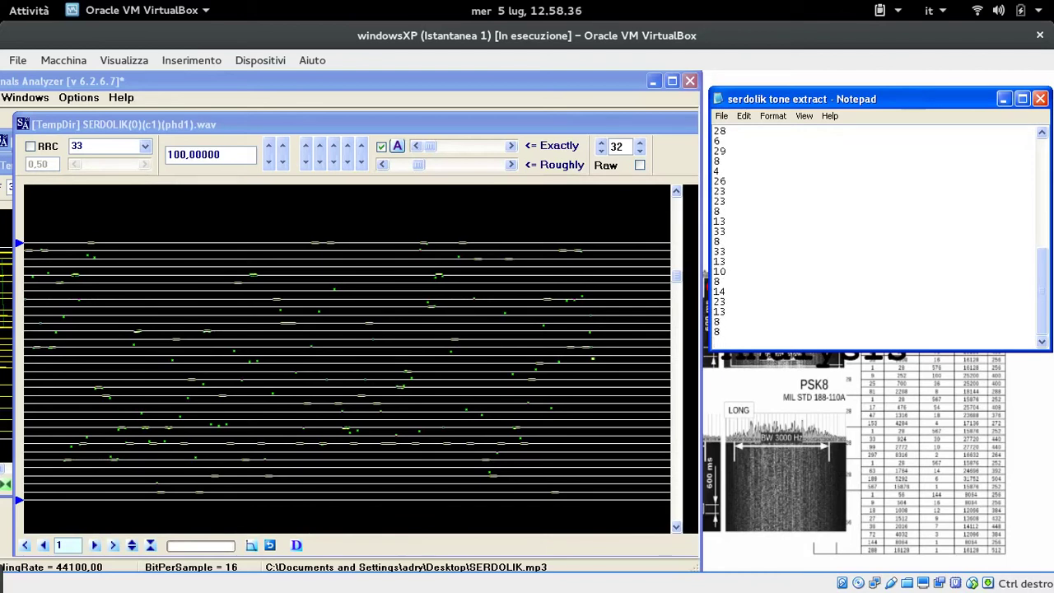
Step: Append the tone numbers 15, 17, 8, 33, 25 and 29 to the list, one per line
{"action": "type", "text": "15"}
{"action": "key", "text": "Return"}
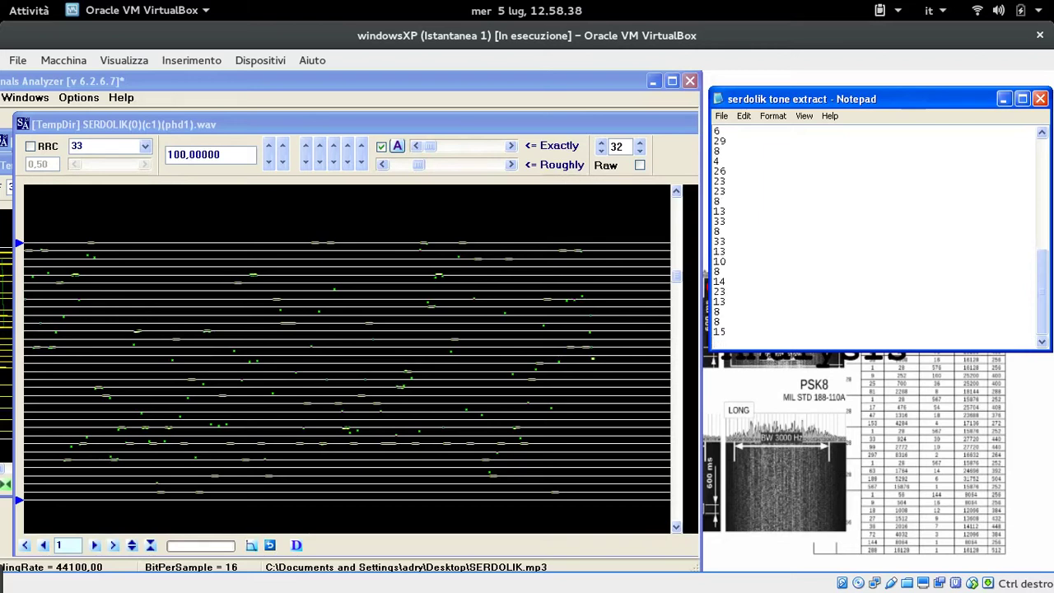
{"action": "type", "text": "17"}
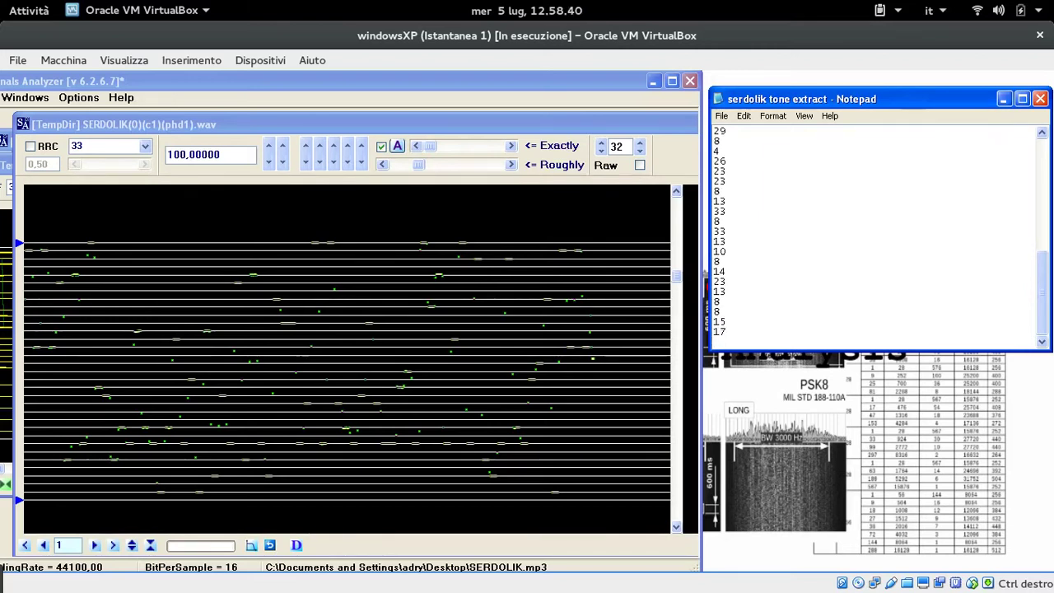
{"action": "key", "text": "Return"}
{"action": "type", "text": "8"}
{"action": "key", "text": "Return"}
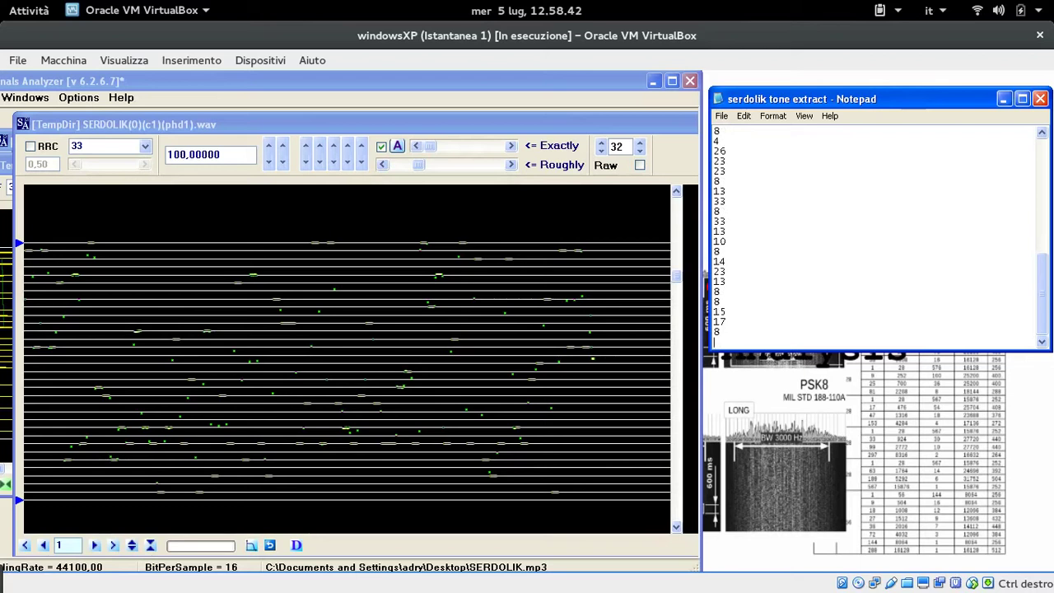
{"action": "type", "text": "33"}
{"action": "key", "text": "Return"}
{"action": "type", "text": "25"}
{"action": "key", "text": "Return"}
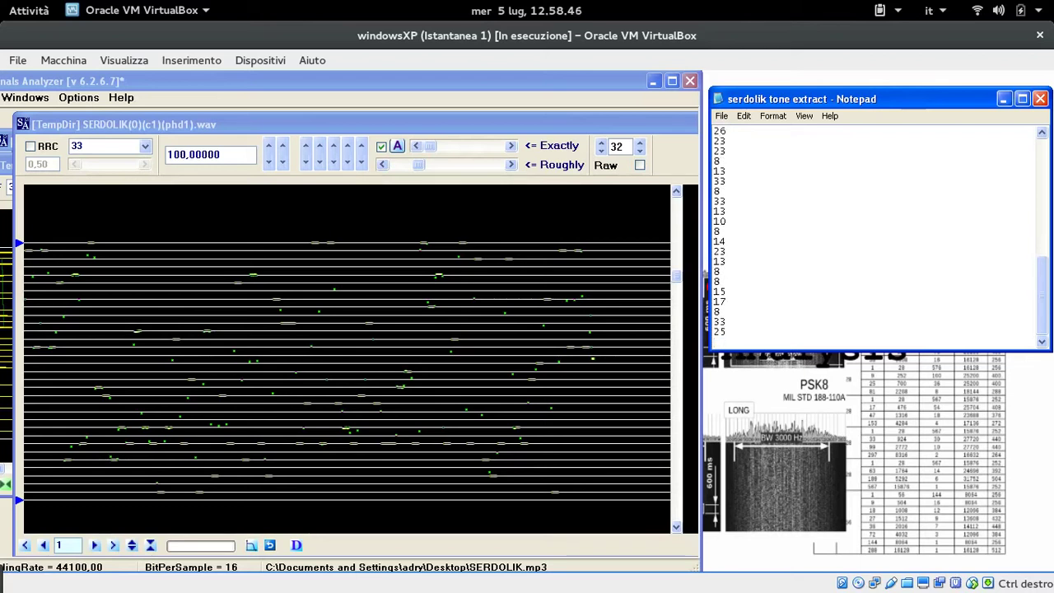
{"action": "type", "text": "29"}
Step: Compare the opening groups of tone numbers in the list, from 32, 20, 32 through 14, 6, 10, with the traces on the signal grid
{"action": "mouse_move", "coordinate": [1043, 271]}
{"action": "left_mouse_down"}
{"action": "mouse_move", "coordinate": [1051, 122]}
{"action": "mouse_move", "coordinate": [1046, 284]}
{"action": "left_mouse_up"}
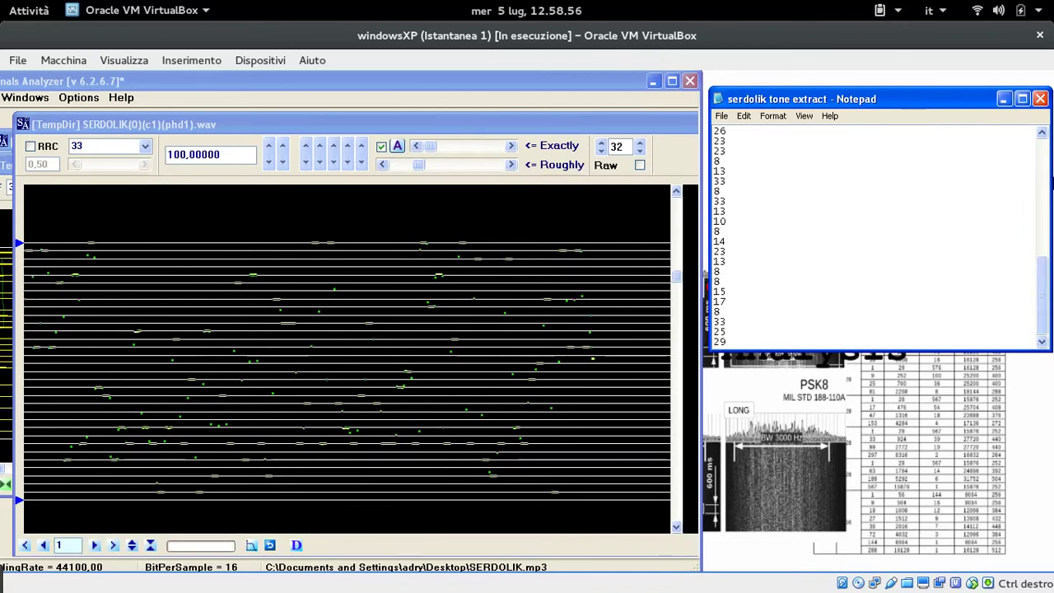
{"action": "left_click_drag", "start_coordinate": [1042, 278], "coordinate": [1040, 136]}
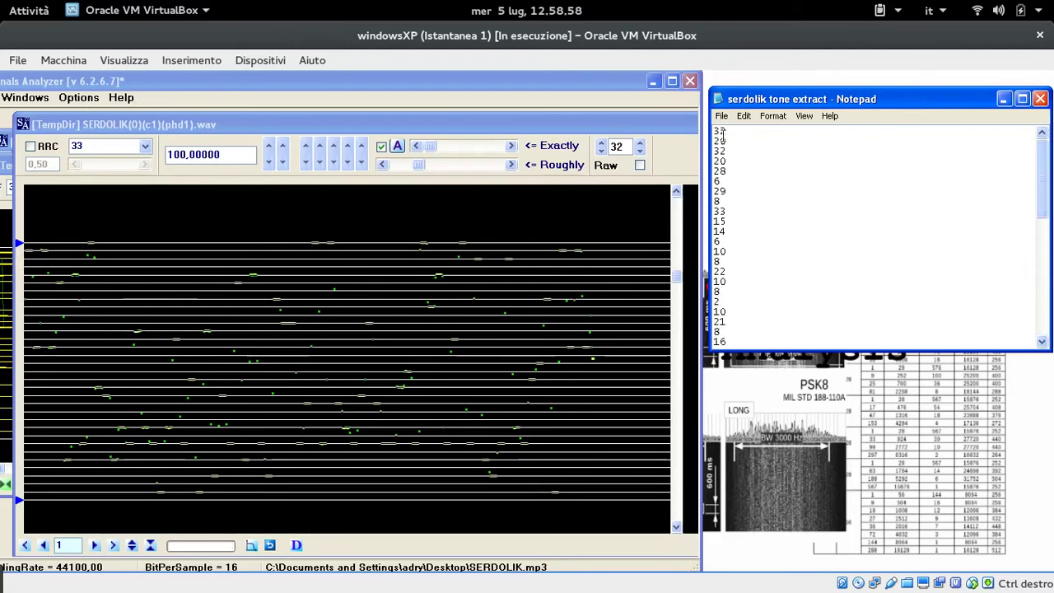
{"action": "left_click_drag", "start_coordinate": [713, 129], "coordinate": [728, 153]}
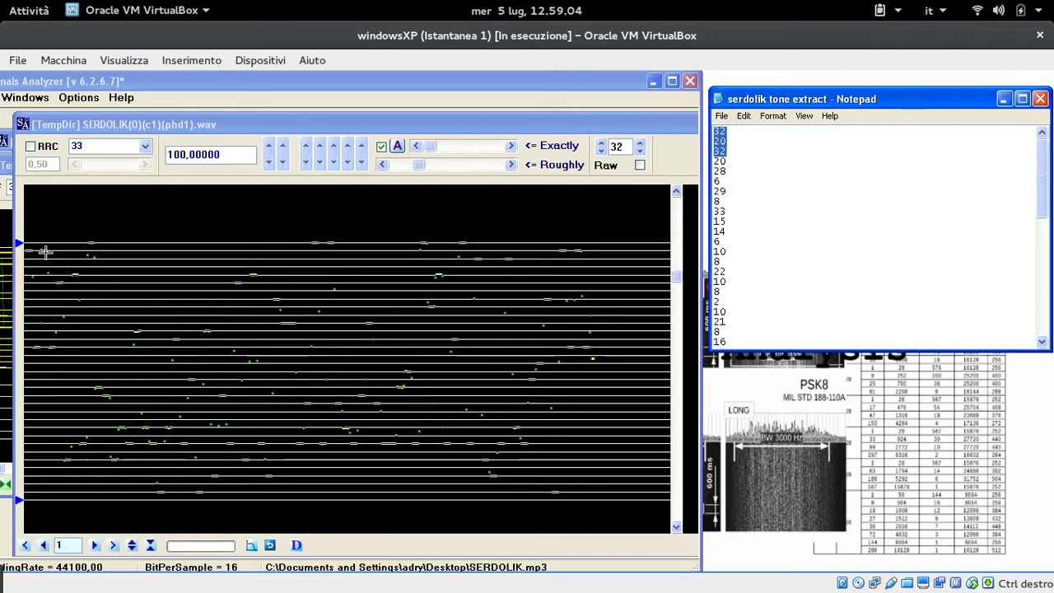
{"action": "left_click", "coordinate": [719, 140]}
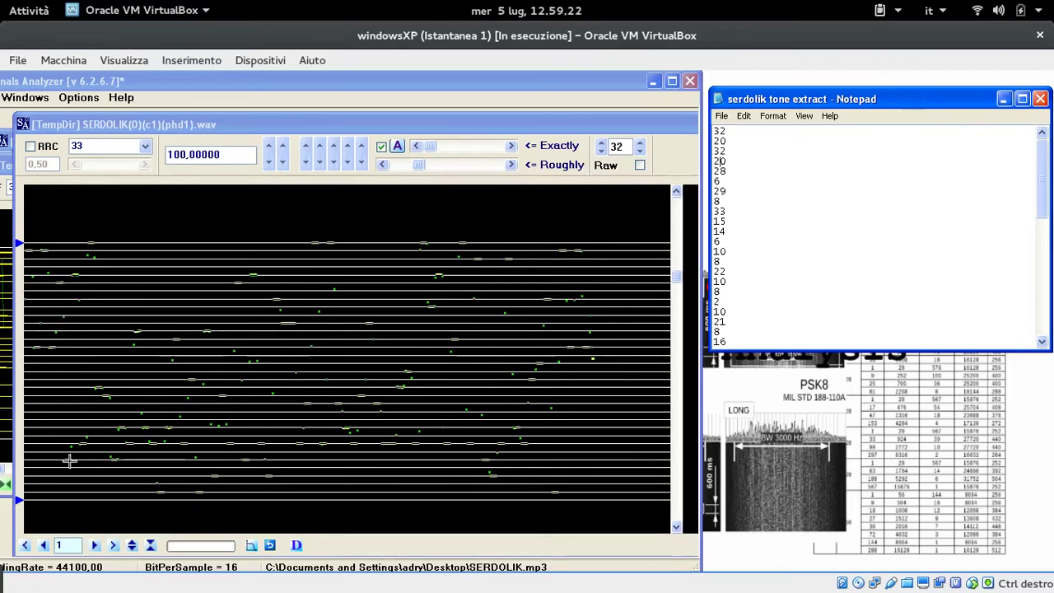
{"action": "left_click_drag", "start_coordinate": [714, 172], "coordinate": [730, 194]}
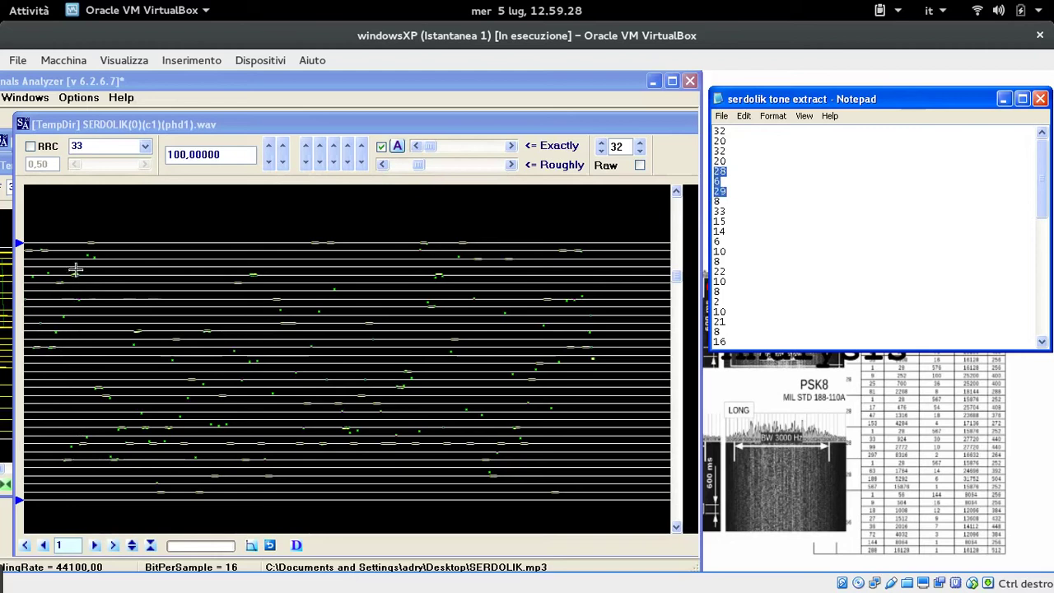
{"action": "left_click", "coordinate": [749, 239]}
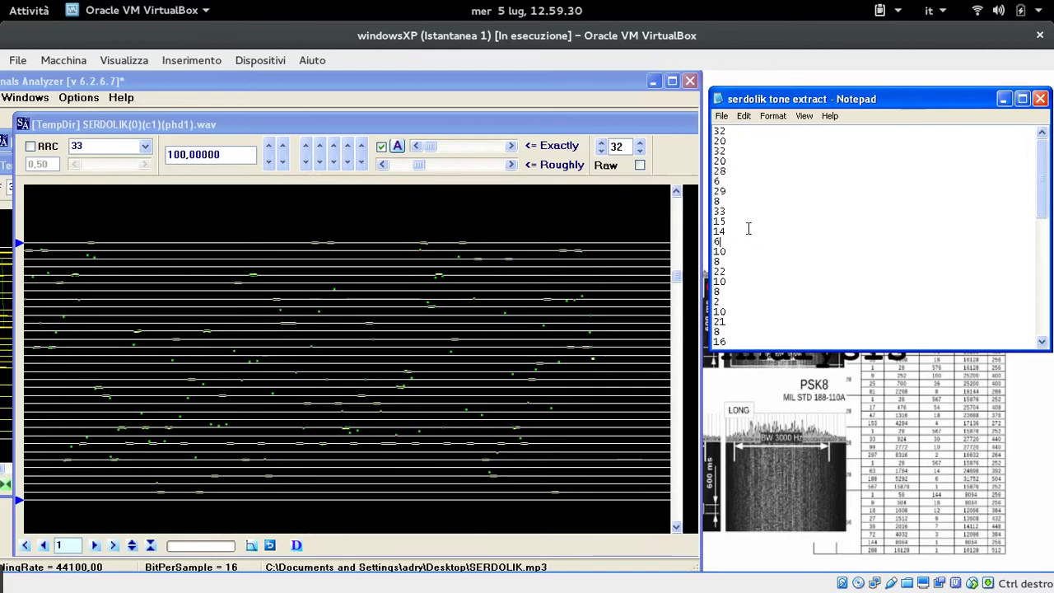
{"action": "left_click_drag", "start_coordinate": [714, 200], "coordinate": [726, 221]}
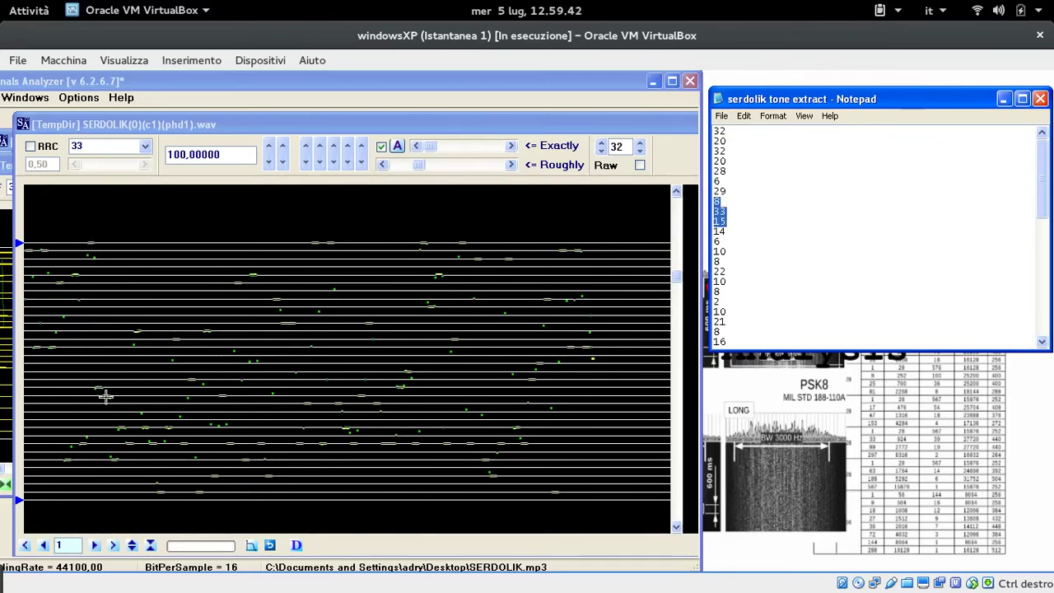
{"action": "left_click_drag", "start_coordinate": [714, 231], "coordinate": [725, 249]}
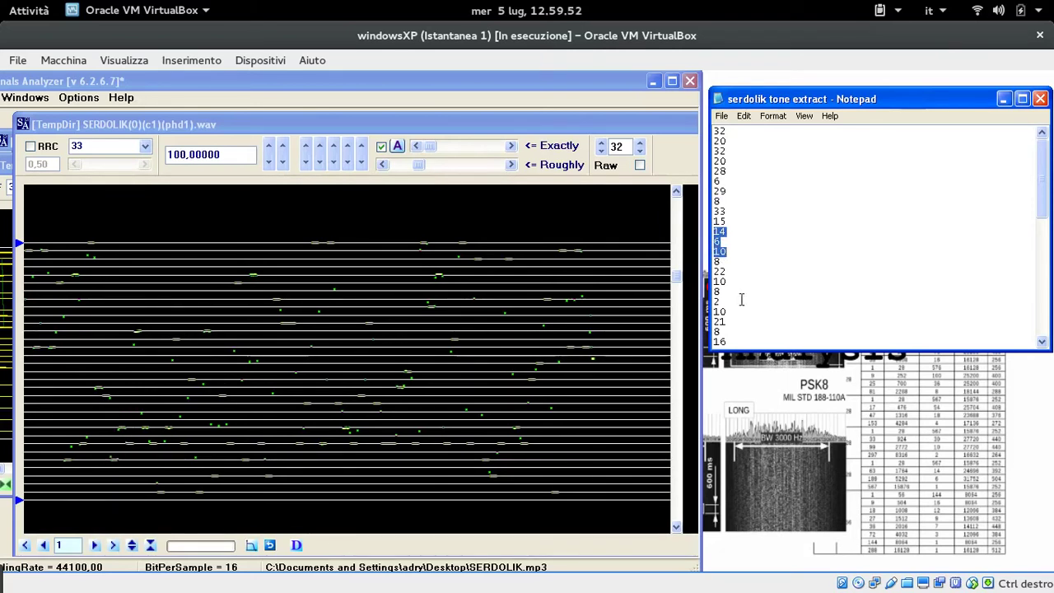
{"action": "left_click", "coordinate": [724, 270]}
{"action": "scroll", "coordinate": [724, 270], "scroll_direction": "down", "scroll_amount": 10}
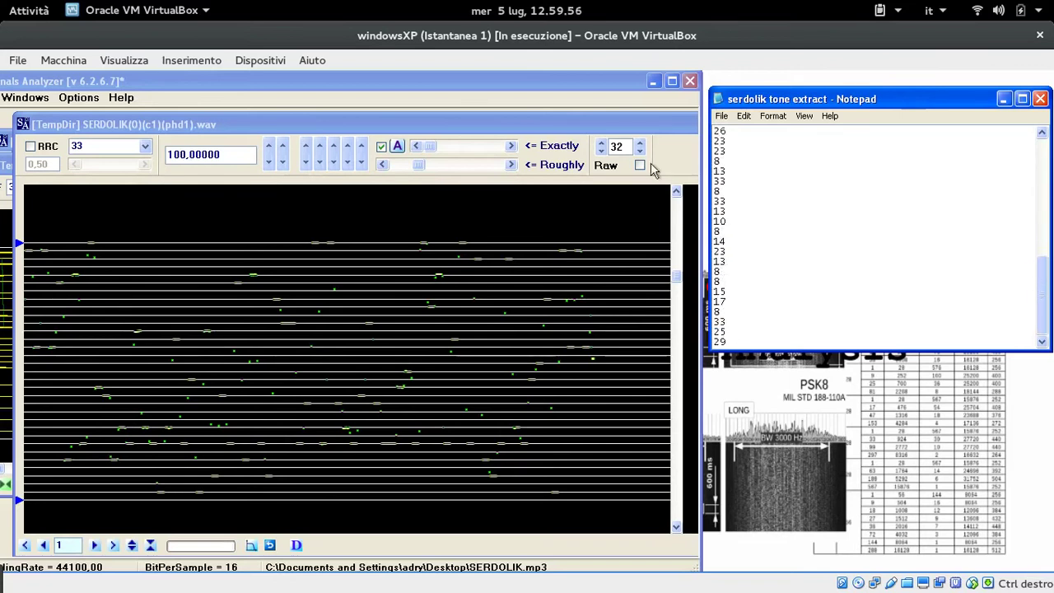
Step: Save the tone list file and close Signals Analyzer
{"action": "left_click", "coordinate": [374, 124]}
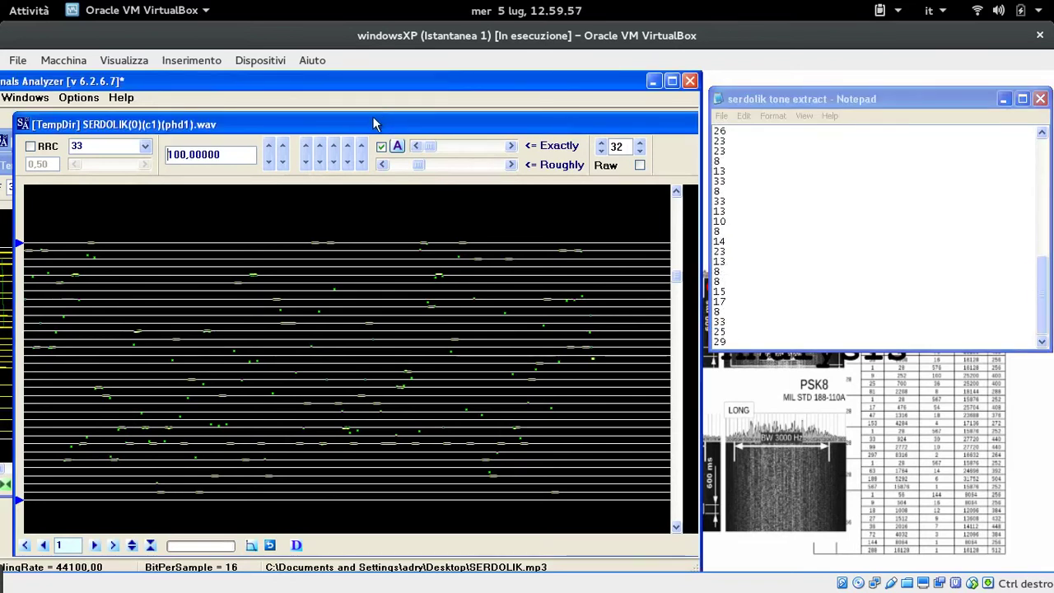
{"action": "left_click", "coordinate": [722, 115]}
{"action": "left_click", "coordinate": [736, 159]}
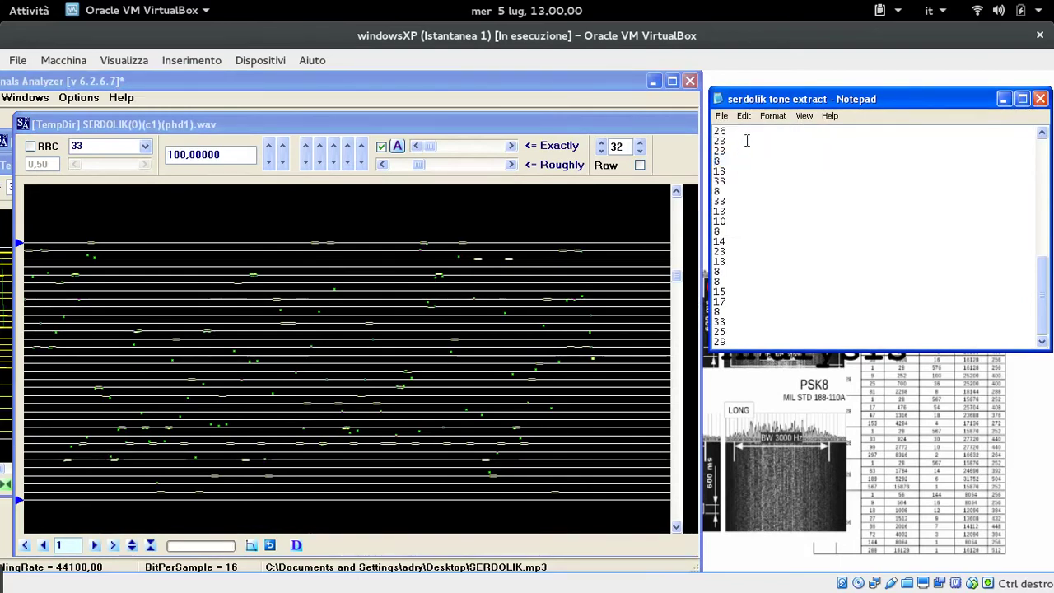
{"action": "left_click", "coordinate": [648, 124]}
{"action": "mouse_move", "coordinate": [657, 130]}
{"action": "left_mouse_down"}
{"action": "mouse_move", "coordinate": [470, 129]}
{"action": "mouse_move", "coordinate": [667, 132]}
{"action": "left_mouse_up"}
{"action": "left_click", "coordinate": [690, 81]}
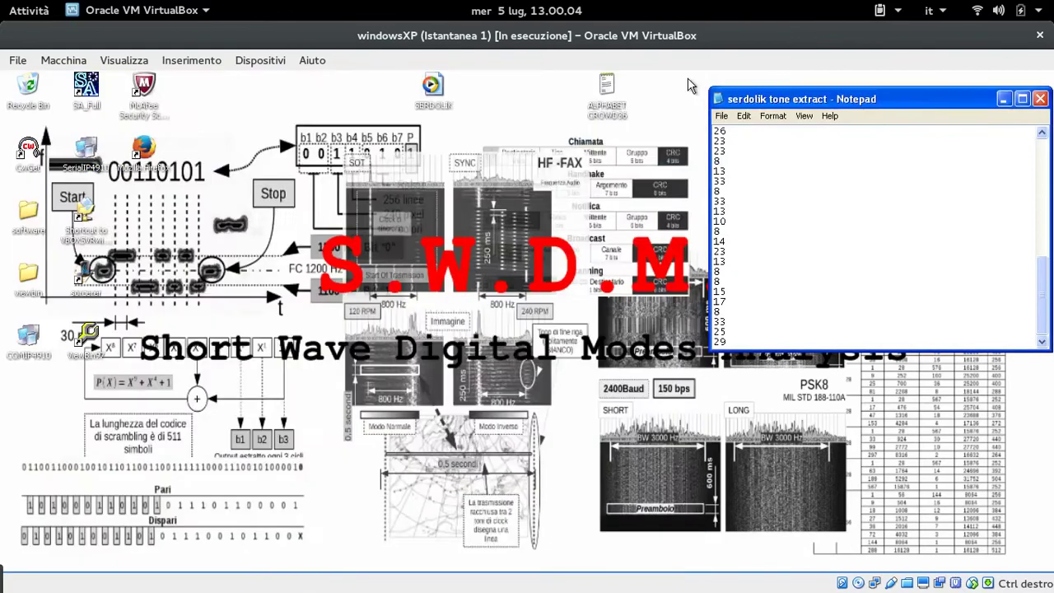
Step: Open the ALPHABET CROWD36 file from the desktop and arrange it beside the tone list, sized to show all 36 tones
{"action": "left_click_drag", "start_coordinate": [782, 99], "coordinate": [233, 98]}
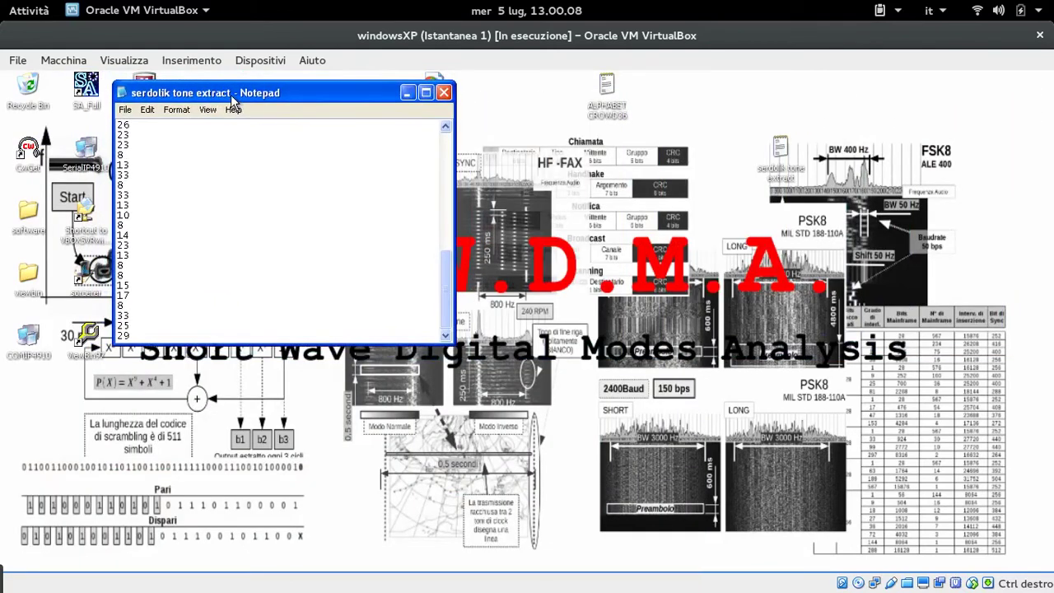
{"action": "double_click", "coordinate": [606, 88]}
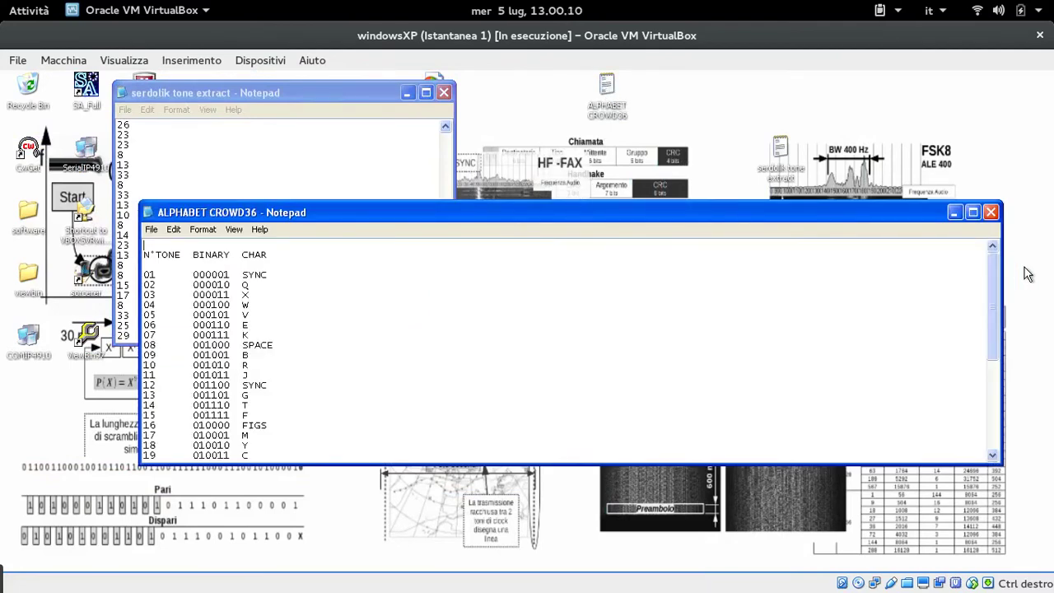
{"action": "left_click_drag", "start_coordinate": [1002, 288], "coordinate": [471, 289]}
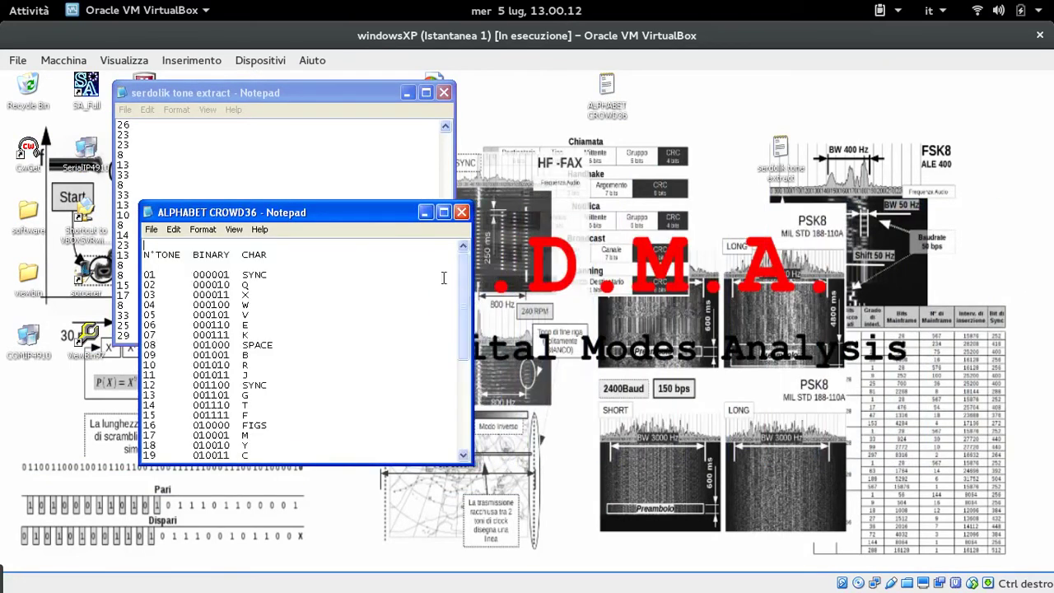
{"action": "left_click_drag", "start_coordinate": [375, 210], "coordinate": [734, 80]}
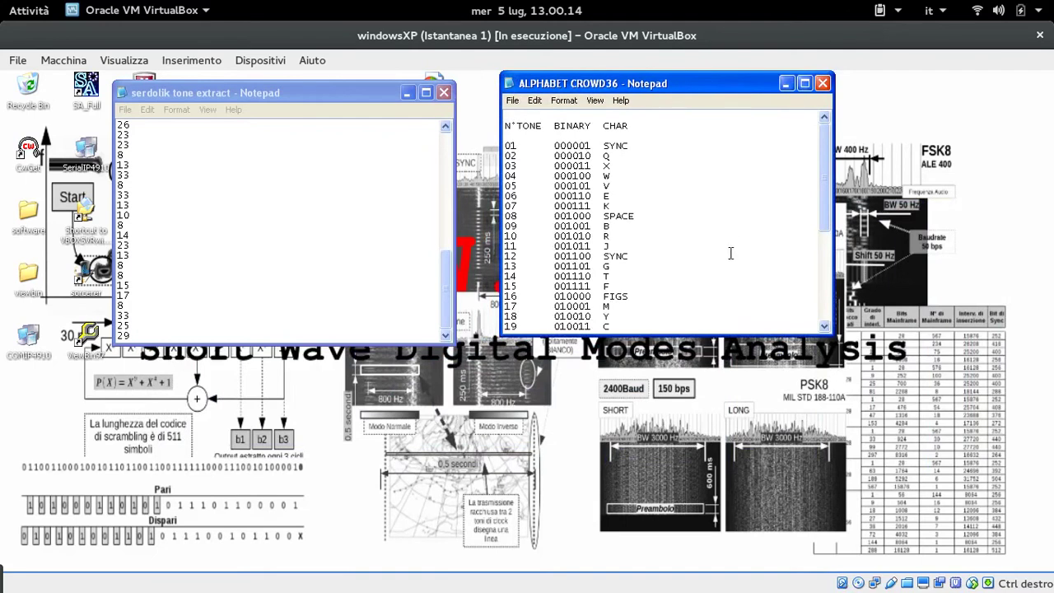
{"action": "left_click_drag", "start_coordinate": [721, 334], "coordinate": [745, 570]}
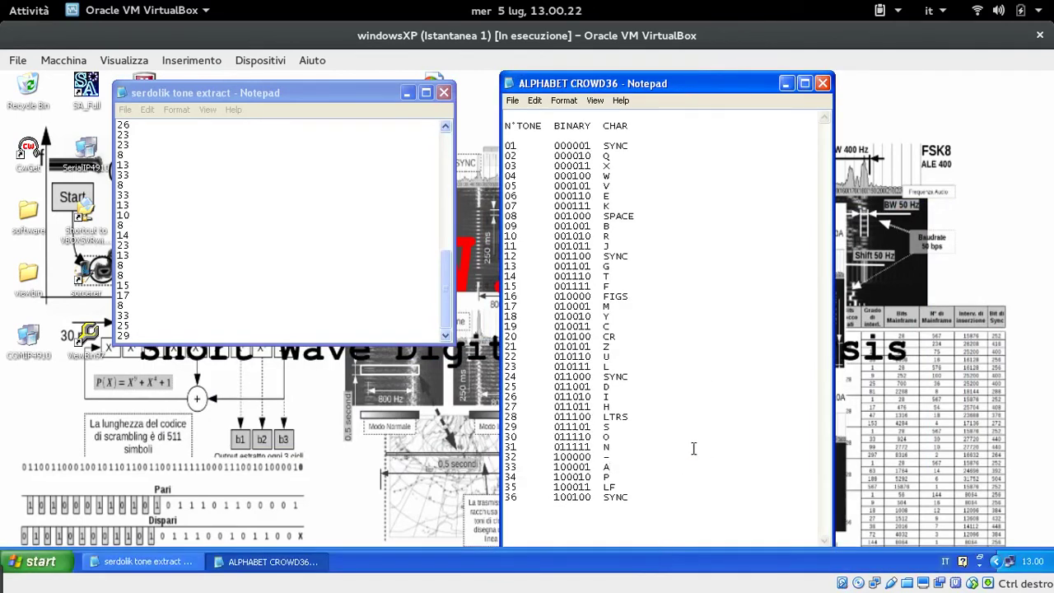
{"action": "left_click_drag", "start_coordinate": [692, 91], "coordinate": [693, 76]}
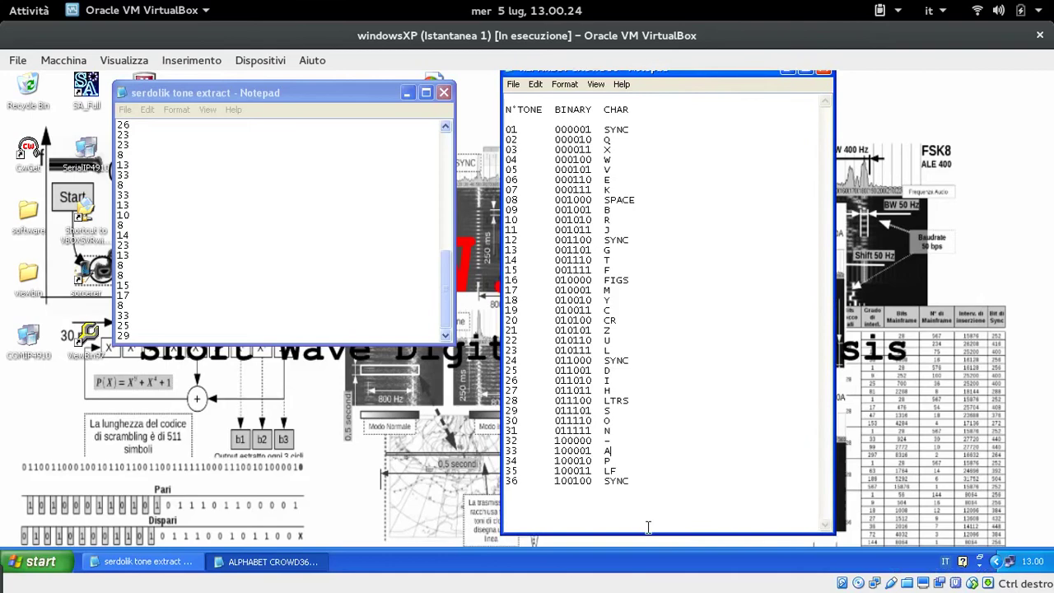
{"action": "left_click_drag", "start_coordinate": [649, 534], "coordinate": [648, 506]}
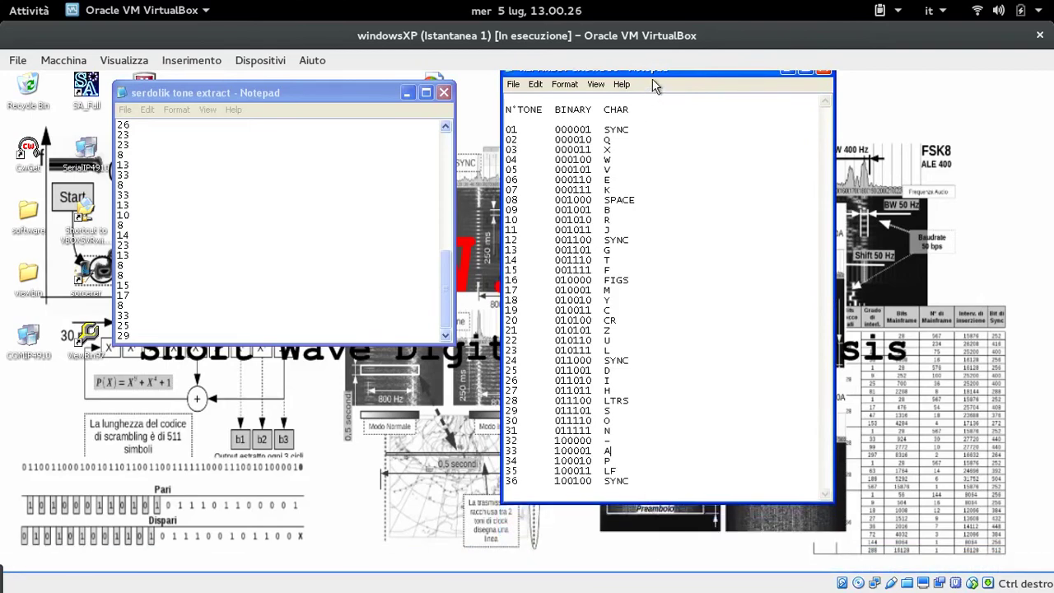
{"action": "left_click_drag", "start_coordinate": [652, 69], "coordinate": [772, 89]}
{"action": "left_click_drag", "start_coordinate": [243, 99], "coordinate": [354, 93]}
{"action": "left_click", "coordinate": [268, 116]}
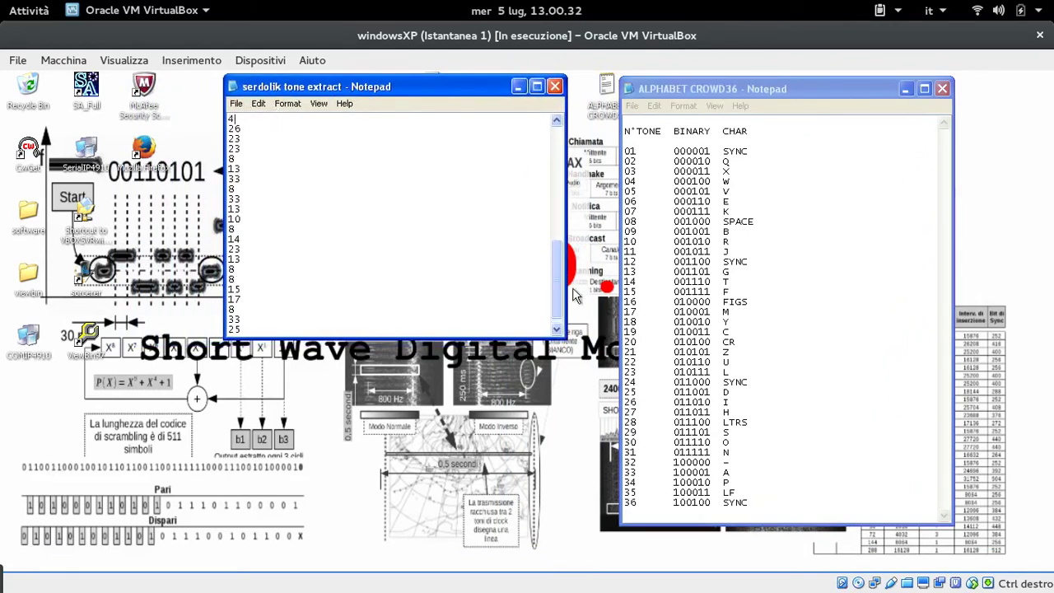
Step: Enter the character "-" beside the first tone 32 at the start of the tone list
{"action": "left_click_drag", "start_coordinate": [560, 280], "coordinate": [537, 153]}
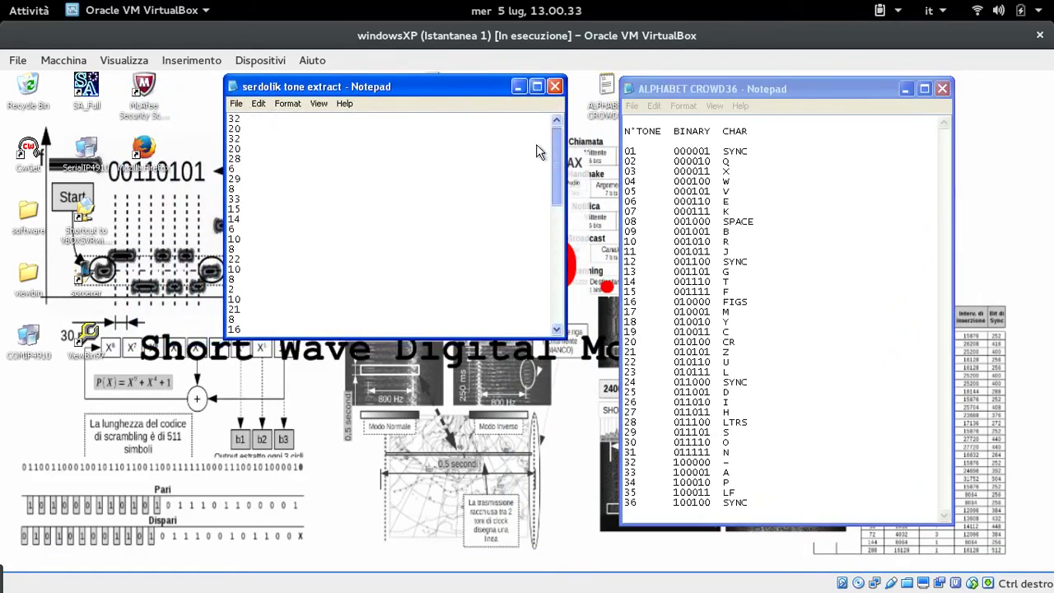
{"action": "left_click", "coordinate": [311, 118]}
{"action": "key", "text": "Tab"}
{"action": "type", "text": "-"}
{"action": "key", "text": "Return"}
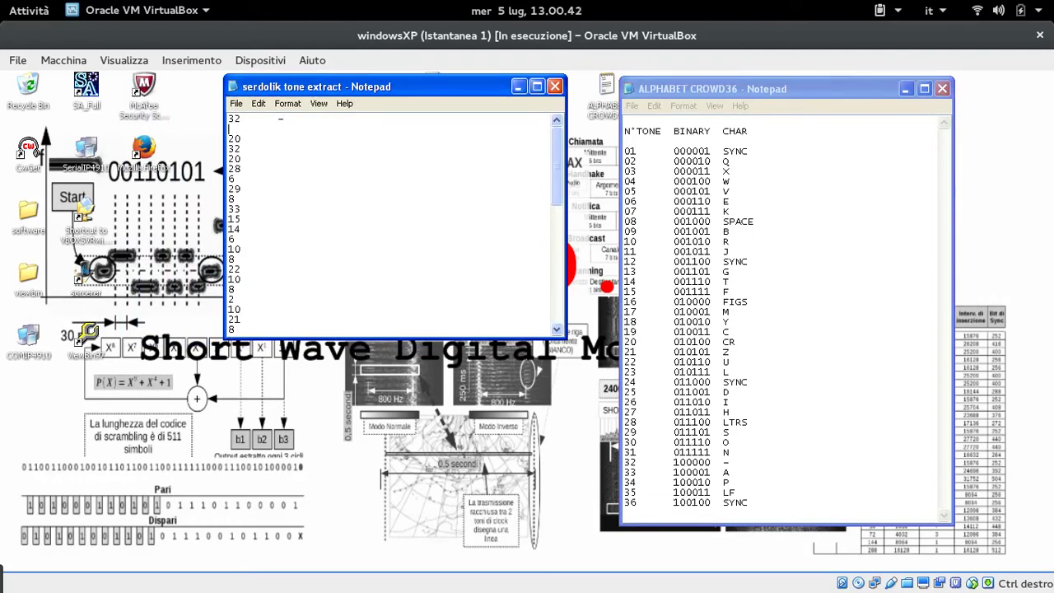
{"action": "key", "text": "BackSpace"}
Step: Enter CR, -, CR and LTRS in the character column beside the tones 20, 32, 20 and 28
{"action": "key", "text": "Down"}
{"action": "key", "text": "Tab"}
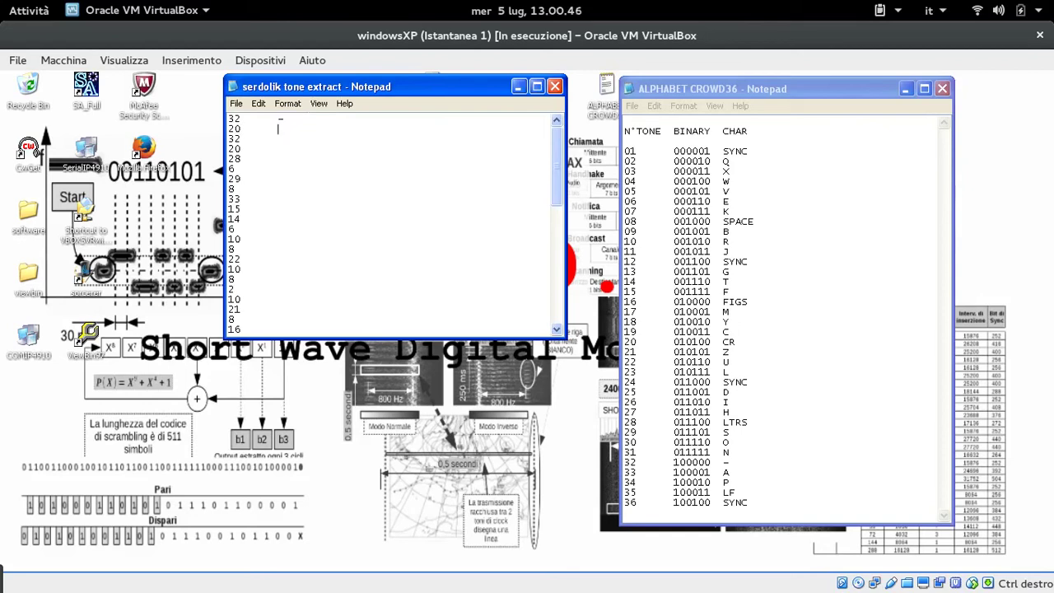
{"action": "type", "text": "C"}
{"action": "key", "text": "BackSpace"}
{"action": "key", "text": "BackSpace"}
{"action": "type", "text": "CR"}
{"action": "key", "text": "Tab"}
{"action": "type", "text": "CR"}
{"action": "key", "text": "Tab"}
{"action": "type", "text": "LTRS"}
Step: Enter E, S and SPACE in the character column beside the tones 6, 29 and 8
{"action": "key", "text": "Down"}
{"action": "key", "text": "Tab"}
{"action": "type", "text": "E"}
{"action": "key", "text": "Down"}
{"action": "key", "text": "Tab"}
{"action": "type", "text": "S"}
{"action": "type", "text": "SPACE"}
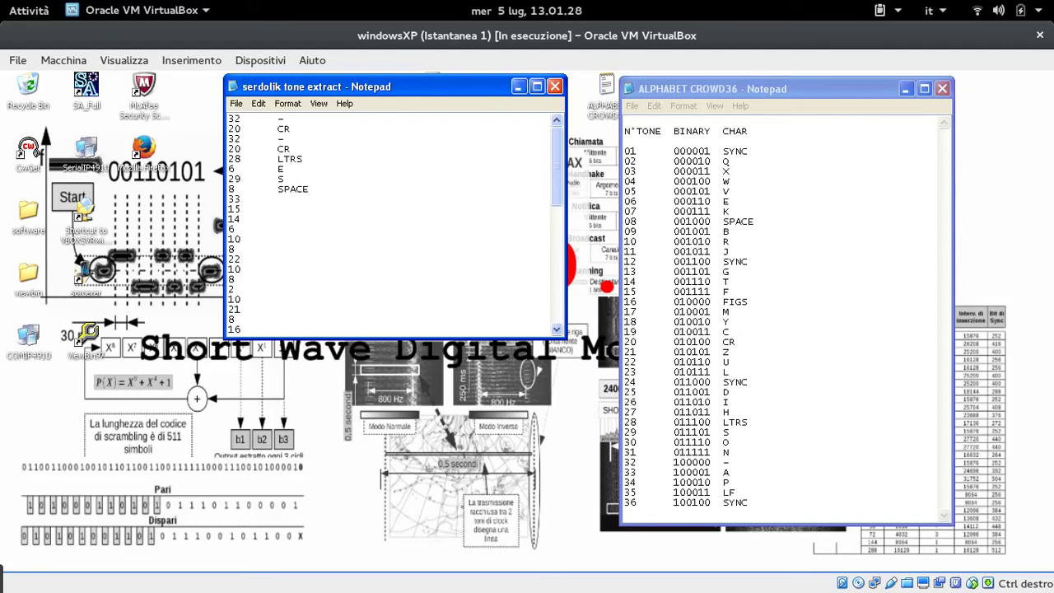
Step: Enter A, F, T, E, R and SPACE in the character column beside the tones 33, 15, 14, 6, 10 and 8
{"action": "key", "text": "Tab"}
{"action": "type", "text": "A"}
{"action": "key", "text": "Tab"}
{"action": "key", "text": "Tab"}
{"action": "key", "text": "Tab"}
{"action": "type", "text": "SPACE"}
Step: Enter U and R in the character column beside the tones 22 and 10
{"action": "key", "text": "Down"}
{"action": "key", "text": "Tab"}
{"action": "type", "text": "U"}
{"action": "key", "text": "Tab"}
{"action": "key", "text": "BackSpace"}
{"action": "key", "text": "Tab"}
{"action": "type", "text": "R"}
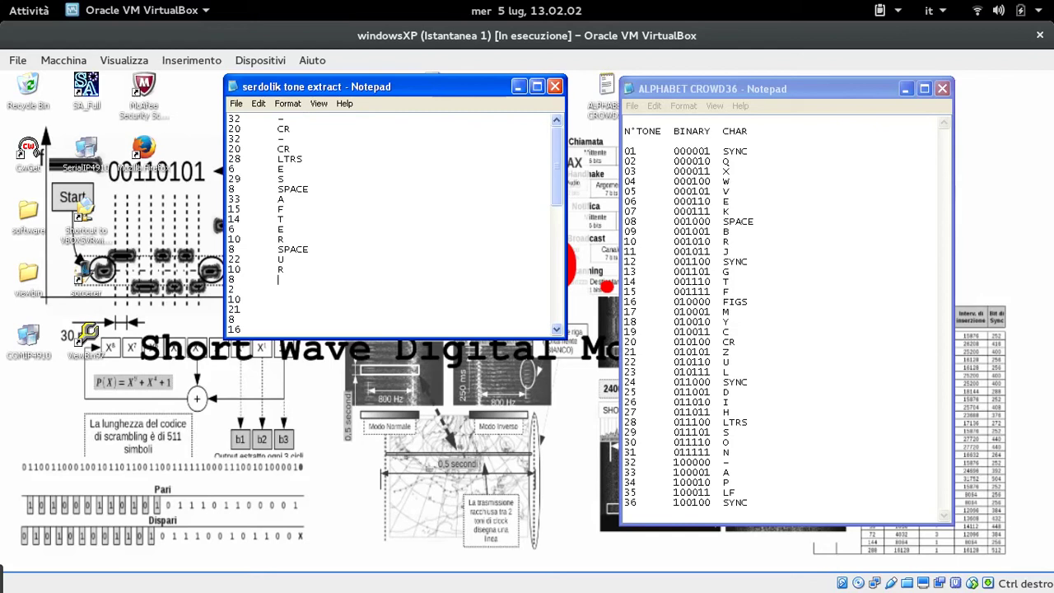
Step: Enter SPACE beside the tone 8 that follows the letters U and R
{"action": "key", "text": "Down"}
{"action": "key", "text": "Tab"}
{"action": "type", "text": "SOACE"}
{"action": "key", "text": "BackSpace"}
{"action": "key", "text": "BackSpace"}
{"action": "key", "text": "BackSpace"}
{"action": "key", "text": "BackSpace"}
{"action": "type", "text": "PACE"}
Step: Enter Q, R, Z and SPACE in the character column beside the tones 2, 10, 21 and 8
{"action": "key", "text": "Down"}
{"action": "key", "text": "Tab"}
{"action": "type", "text": "Q"}
{"action": "key", "text": "Down"}
{"action": "key", "text": "Tab"}
{"action": "type", "text": "R"}
{"action": "key", "text": "Down"}
{"action": "key", "text": "Tab"}
{"action": "type", "text": "Z 8\tSPACE"}
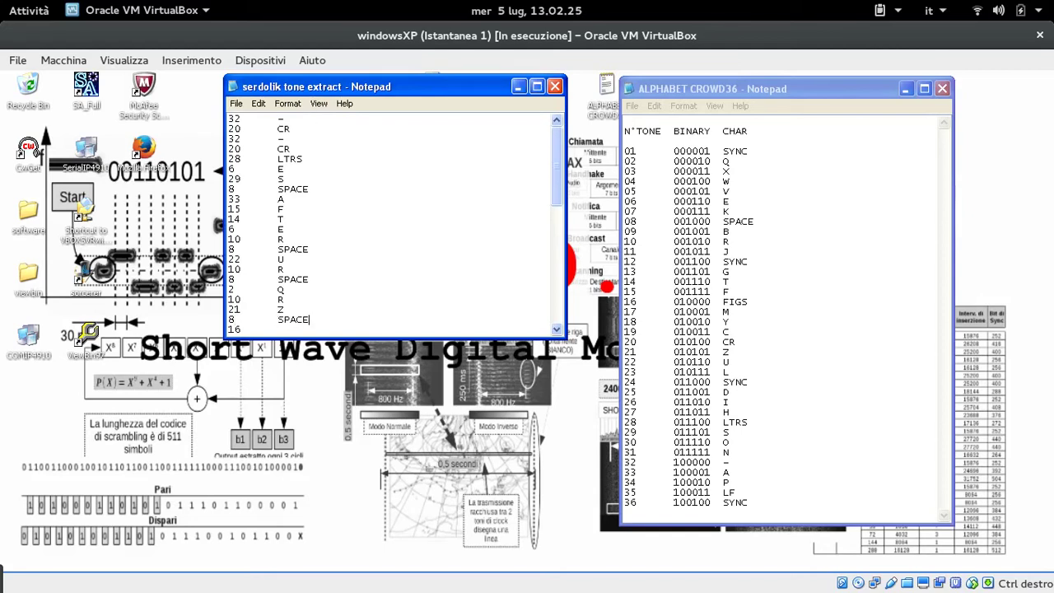
Step: Enter FIGS beside the tone 16 and the figure 1 beside the tone 2
{"action": "key", "text": "Down"}
{"action": "key", "text": "Tab"}
{"action": "key", "text": "Tab"}
{"action": "type", "text": "FIGS"}
{"action": "key", "text": "Return"}
{"action": "type", "text": "2"}
{"action": "key", "text": "Tab"}
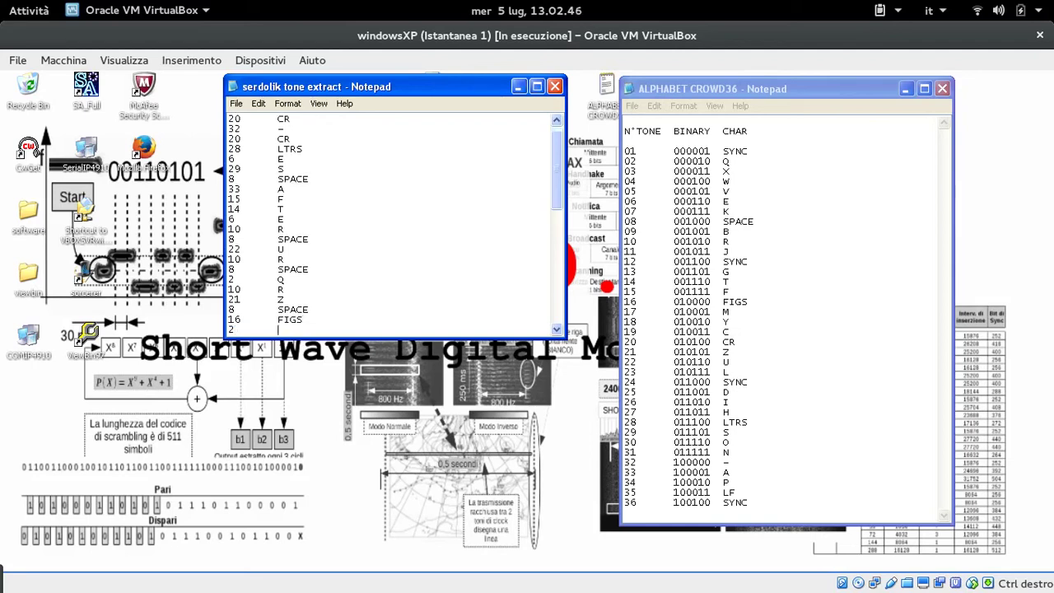
{"action": "type", "text": "1"}
Step: Add rows for the tones 22, 4 and 14 with the figures 7, 2 and 5 in the character column
{"action": "key", "text": "Return"}
{"action": "type", "text": "22"}
{"action": "key", "text": "Tab"}
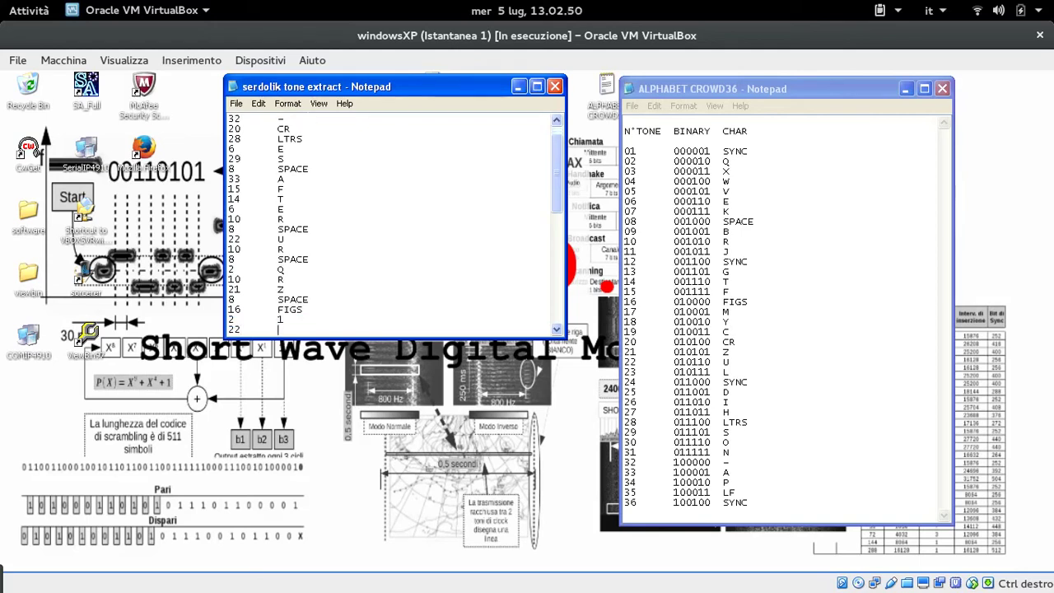
{"action": "type", "text": "7"}
{"action": "key", "text": "Return"}
{"action": "type", "text": "4"}
{"action": "key", "text": "Tab"}
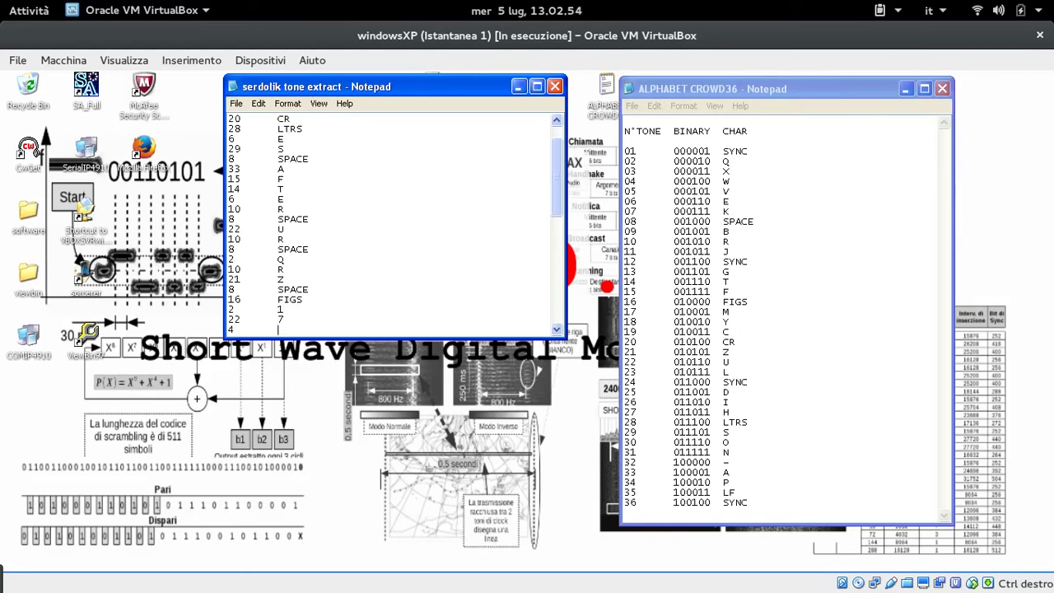
{"action": "type", "text": "2"}
{"action": "key", "text": "Return"}
{"action": "type", "text": "14"}
{"action": "key", "text": "Tab"}
{"action": "type", "text": "5"}
Step: Add the tone 8 with SPACE and the tone 28 with LTRS below the figure 5
{"action": "key", "text": "Return"}
{"action": "type", "text": "8"}
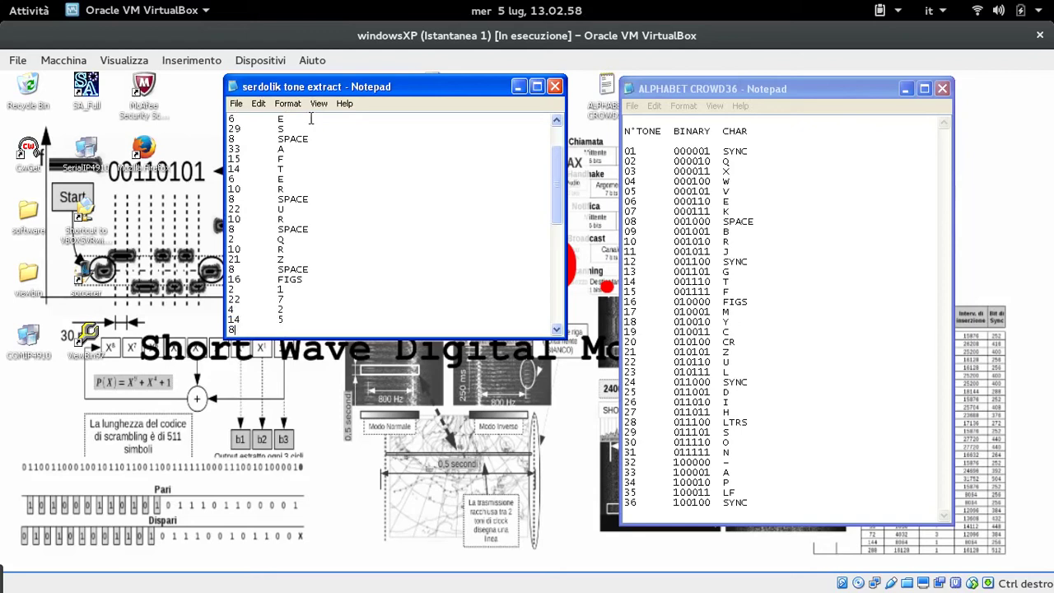
{"action": "key", "text": "Tab"}
{"action": "type", "text": "SPACE"}
{"action": "key", "text": "Return"}
{"action": "type", "text": "28\t"}
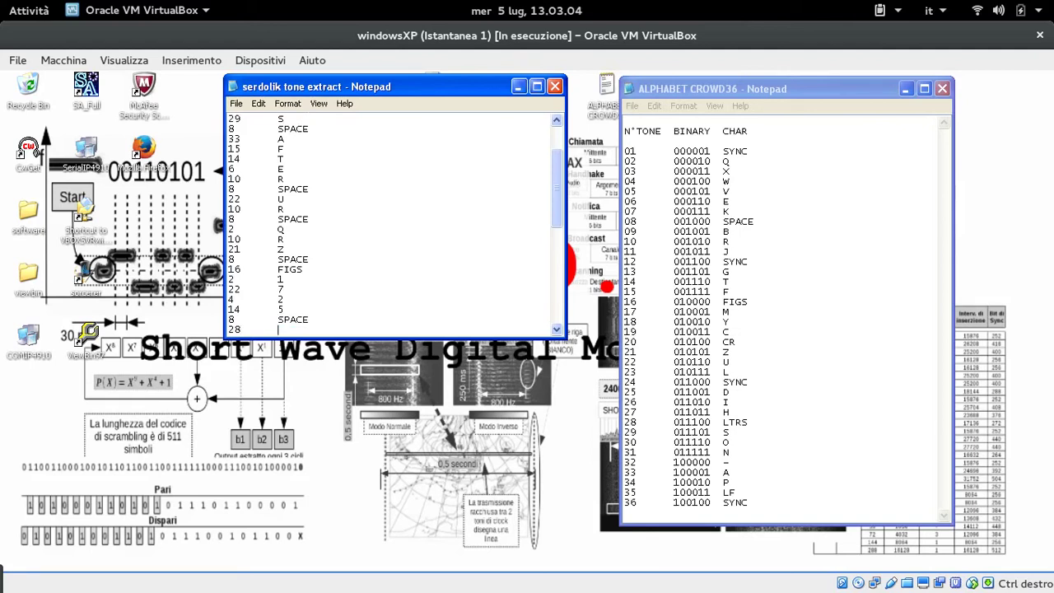
{"action": "type", "text": "LTRS"}
Step: Add the tones 6, 29 and 8 with the characters E, S and SPACE after the LTRS row
{"action": "key", "text": "Return"}
{"action": "type", "text": "6"}
{"action": "key", "text": "Tab"}
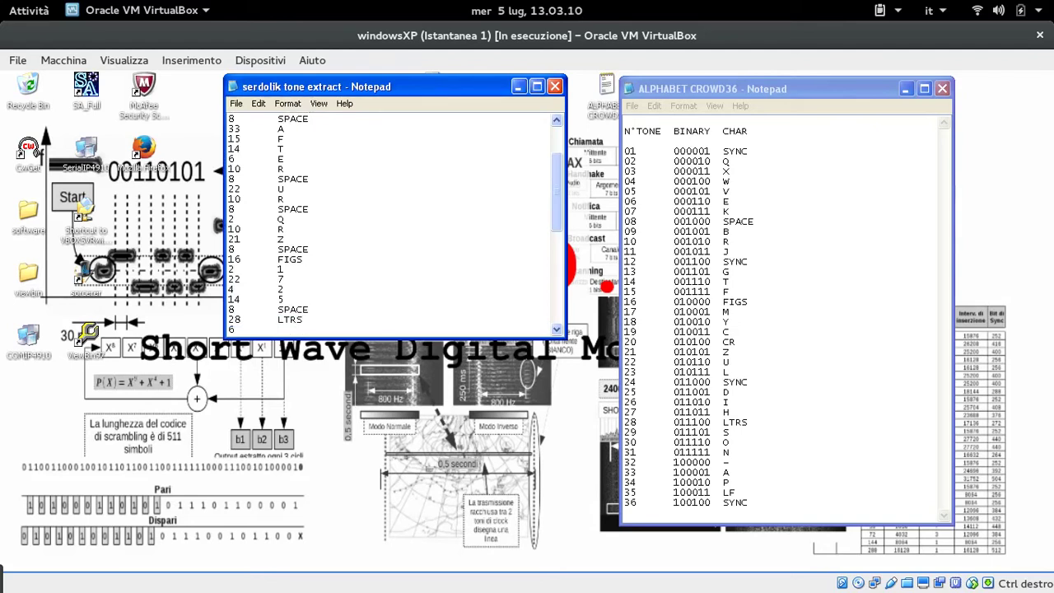
{"action": "type", "text": "E"}
{"action": "key", "text": "Return"}
{"action": "type", "text": "29"}
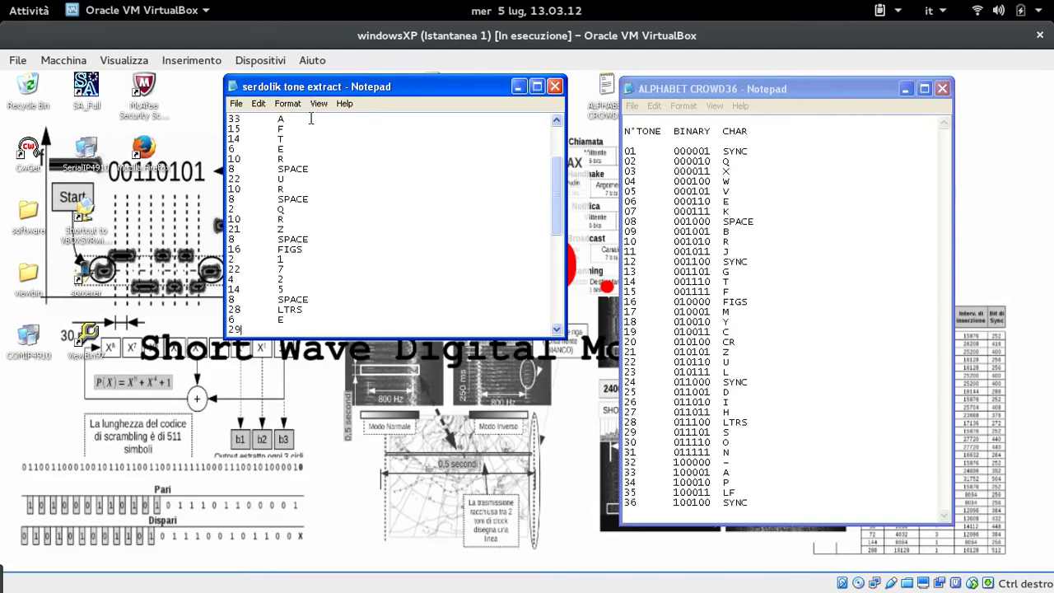
{"action": "key", "text": "Tab"}
{"action": "type", "text": "S"}
{"action": "key", "text": "Return"}
{"action": "type", "text": "8"}
{"action": "key", "text": "Tab"}
{"action": "type", "text": "SPACE"}
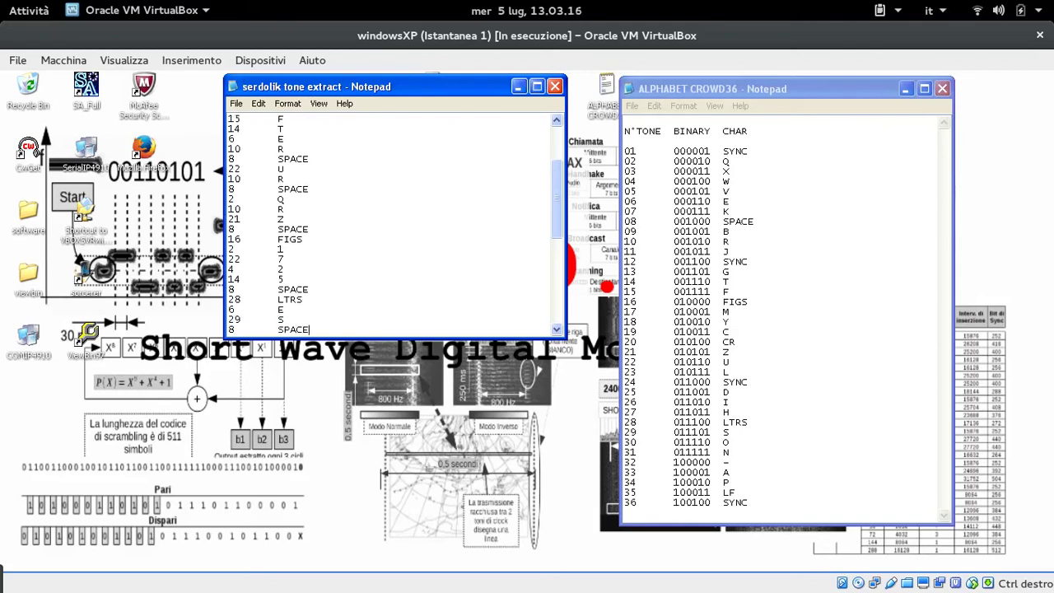
Step: Add rows for the tones 4 and 26 with the letters W and I
{"action": "key", "text": "Return"}
{"action": "type", "text": "4"}
{"action": "key", "text": "Tab"}
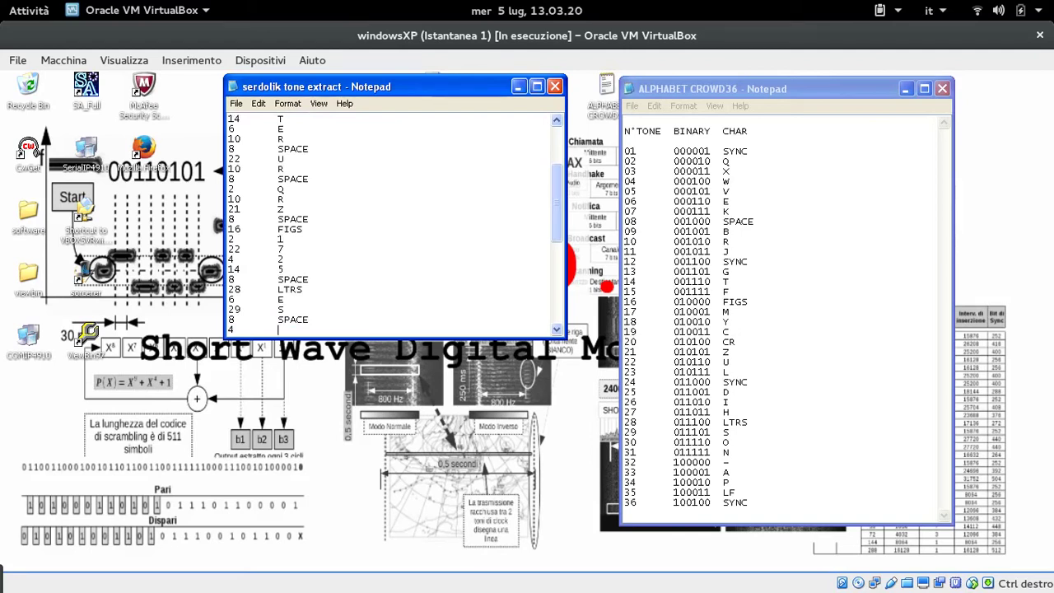
{"action": "type", "text": "W"}
{"action": "key", "text": "Return"}
{"action": "type", "text": "26"}
{"action": "key", "text": "Tab"}
{"action": "type", "text": "I"}
Step: Add the tone 23 with the letter L twice, followed by the tone 8 with SPACE
{"action": "key", "text": "Return"}
{"action": "type", "text": "23"}
{"action": "key", "text": "Tab"}
{"action": "type", "text": "L"}
{"action": "key", "text": "Return"}
{"action": "type", "text": "23"}
{"action": "key", "text": "Tab"}
{"action": "type", "text": "L"}
{"action": "key", "text": "Return"}
{"action": "type", "text": "8"}
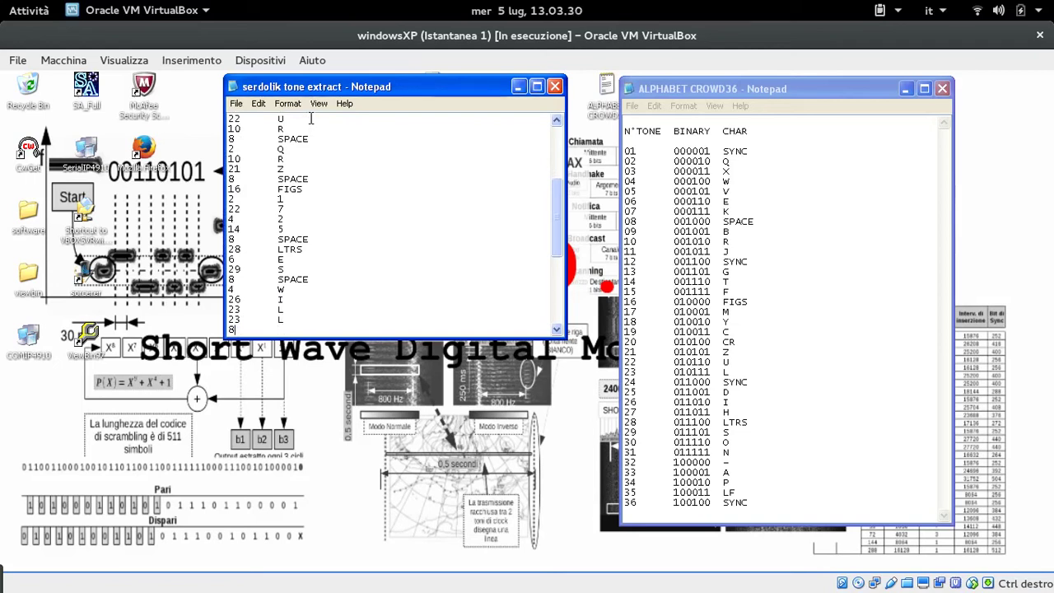
{"action": "key", "text": "Tab"}
{"action": "type", "text": "SPACE"}
Step: Add rows for the tones 13, 33 and 8 with the characters G, A and SPACE
{"action": "key", "text": "Return"}
{"action": "type", "text": "13"}
{"action": "key", "text": "Tab"}
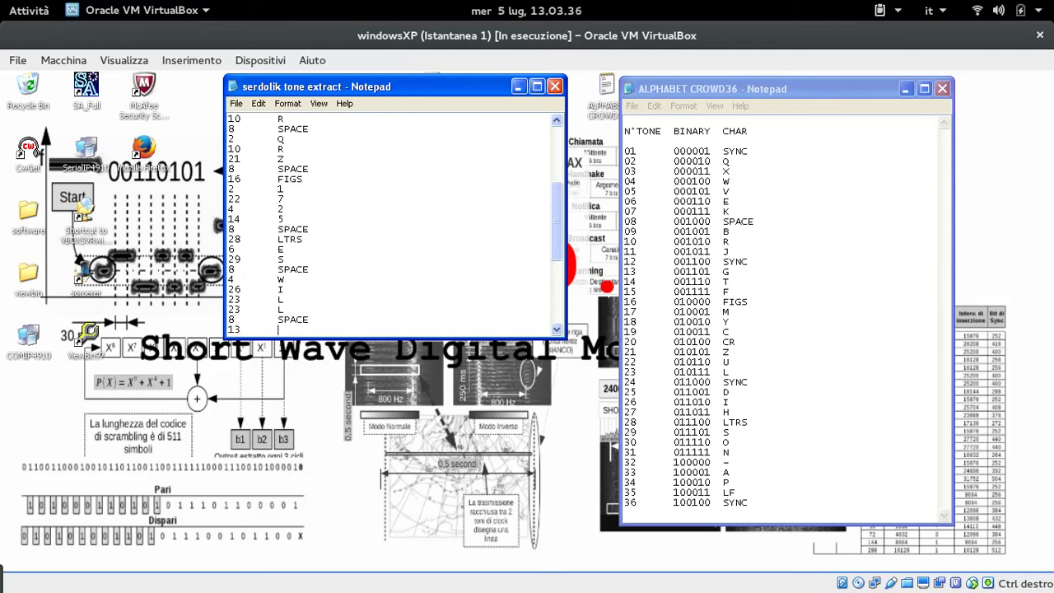
{"action": "type", "text": "G"}
{"action": "key", "text": "Return"}
{"action": "type", "text": "33"}
{"action": "key", "text": "Tab"}
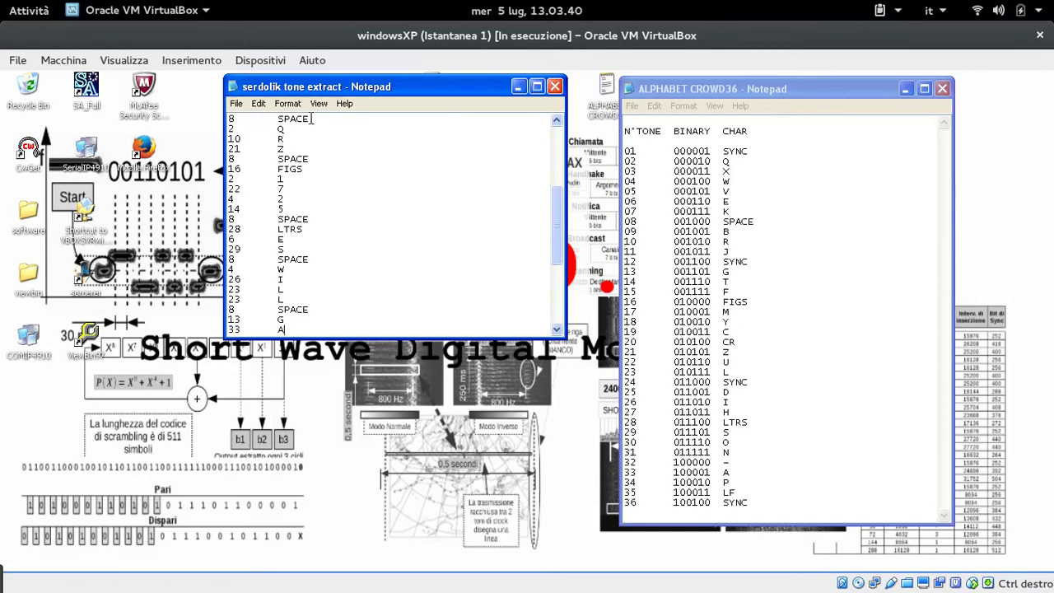
{"action": "type", "text": "A"}
{"action": "key", "text": "Return"}
{"action": "type", "text": "8"}
{"action": "key", "text": "Tab"}
{"action": "type", "text": "SPACE"}
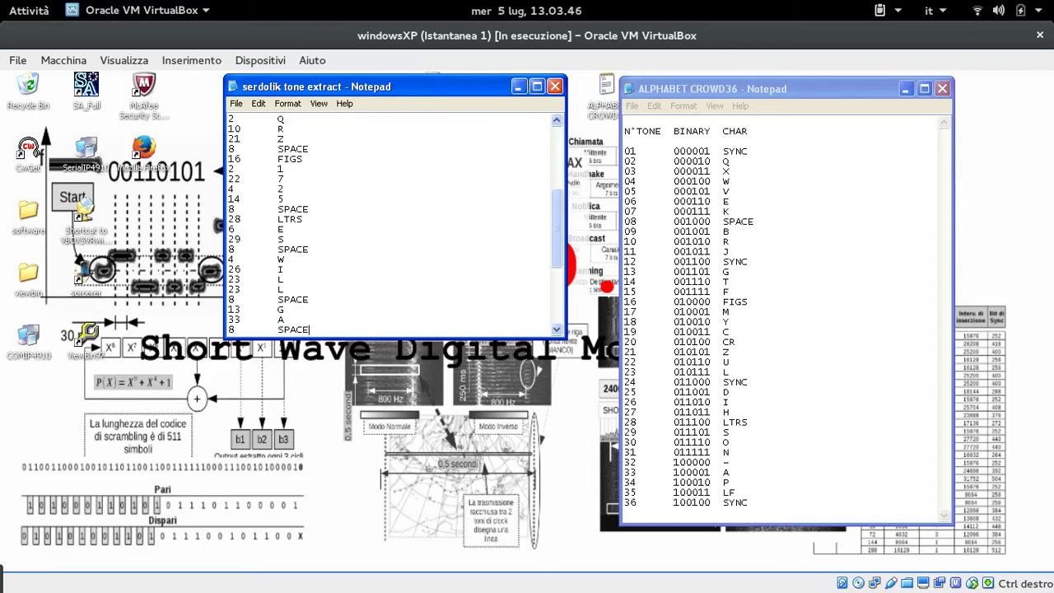
Step: Add rows for the tones 33 and 13 with the letters A and G
{"action": "key", "text": "Return"}
{"action": "type", "text": "33"}
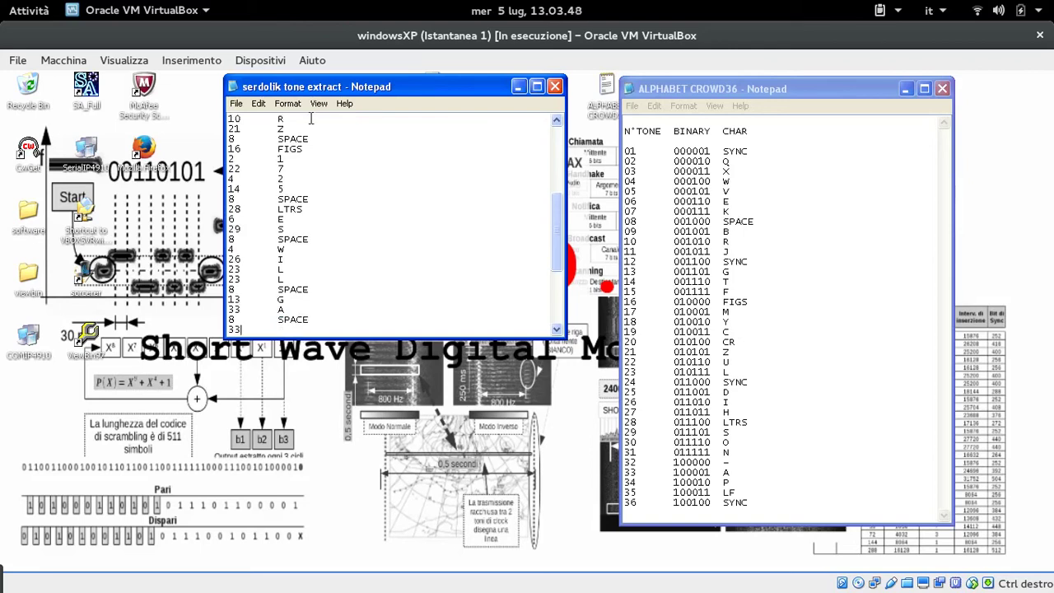
{"action": "type", "text": "\tA"}
{"action": "key", "text": "Return"}
{"action": "type", "text": "13"}
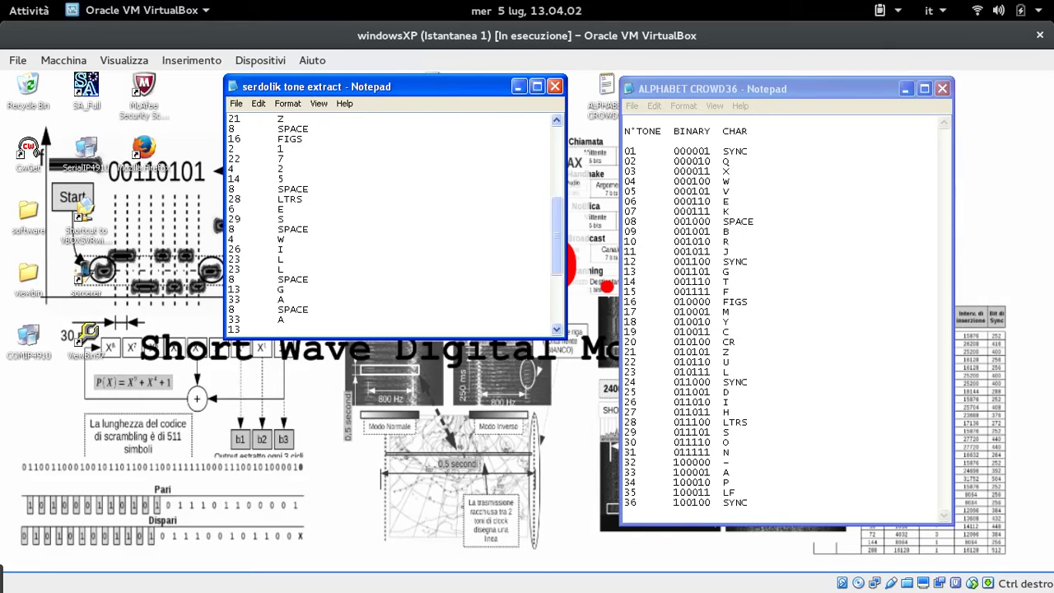
{"action": "key", "text": "Tab"}
{"action": "type", "text": "G"}
Step: Add the tone 10 with the letter R and the tone 8 with SPACE
{"action": "key", "text": "Return"}
{"action": "type", "text": "10"}
{"action": "key", "text": "Tab"}
{"action": "type", "text": "R"}
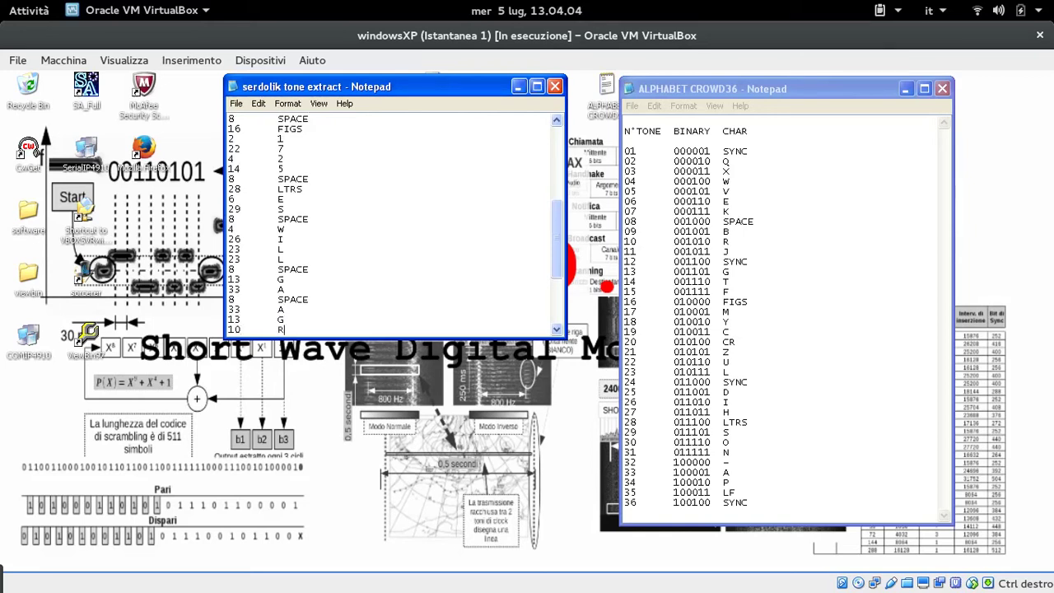
{"action": "key", "text": "Return"}
{"action": "type", "text": "8"}
{"action": "key", "text": "Tab"}
{"action": "type", "text": "SPACE"}
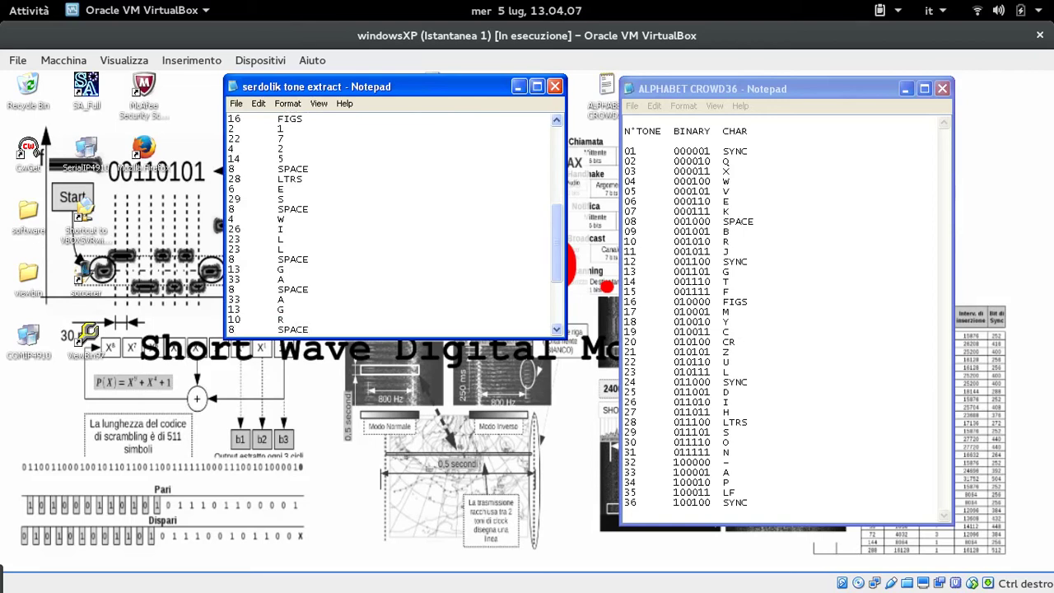
Step: Add rows for the tones 14, 23 and 13 with the letters T, L and G
{"action": "key", "text": "Return"}
{"action": "type", "text": "14"}
{"action": "key", "text": "Tab"}
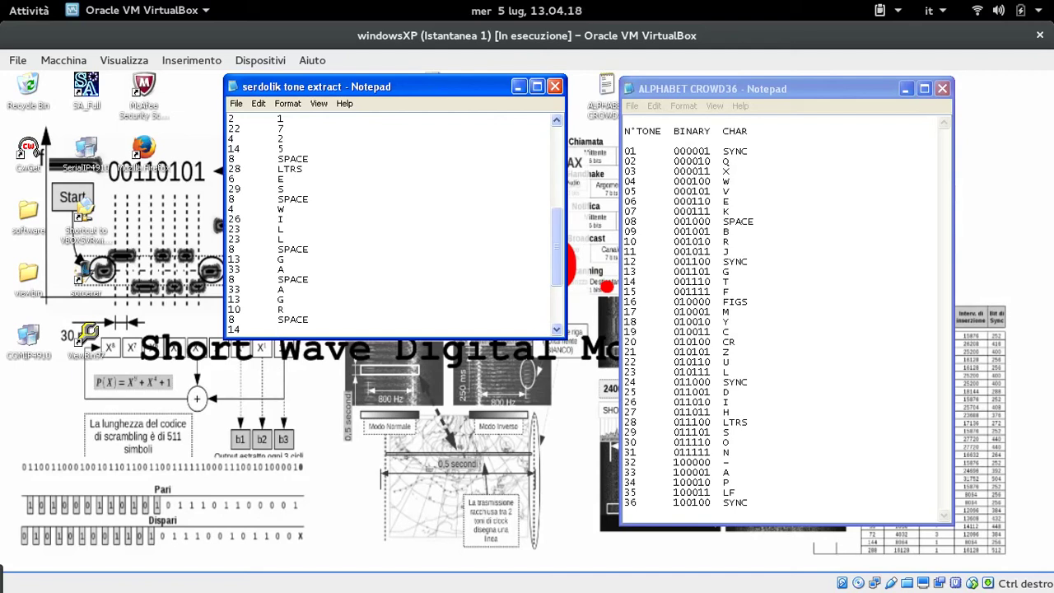
{"action": "key", "text": "Tab"}
{"action": "type", "text": "T"}
{"action": "key", "text": "Return"}
{"action": "type", "text": "23"}
{"action": "key", "text": "Tab"}
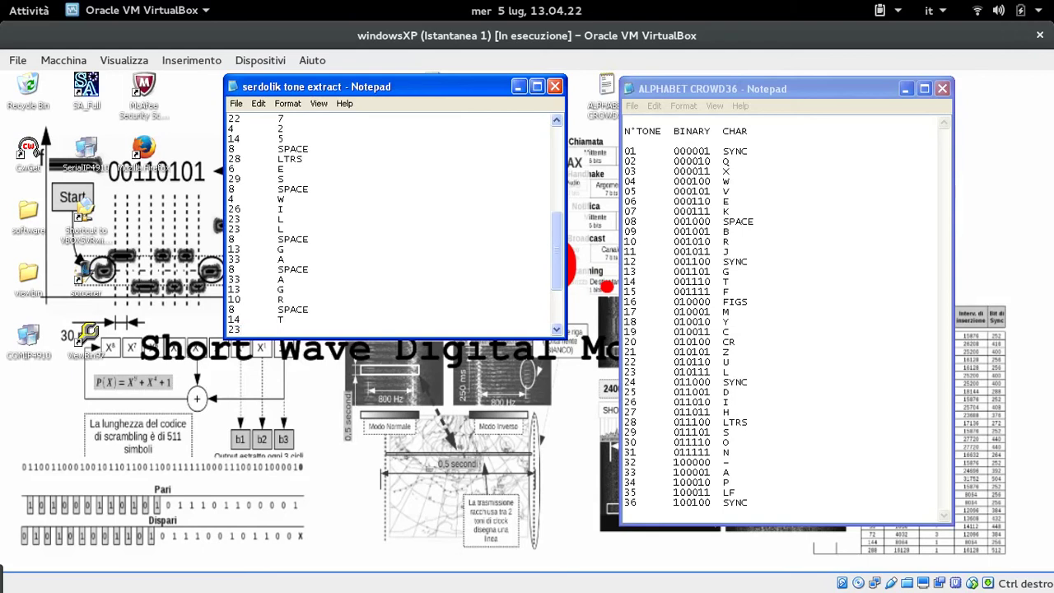
{"action": "type", "text": "L"}
{"action": "key", "text": "Return"}
{"action": "type", "text": "13"}
{"action": "key", "text": "Tab"}
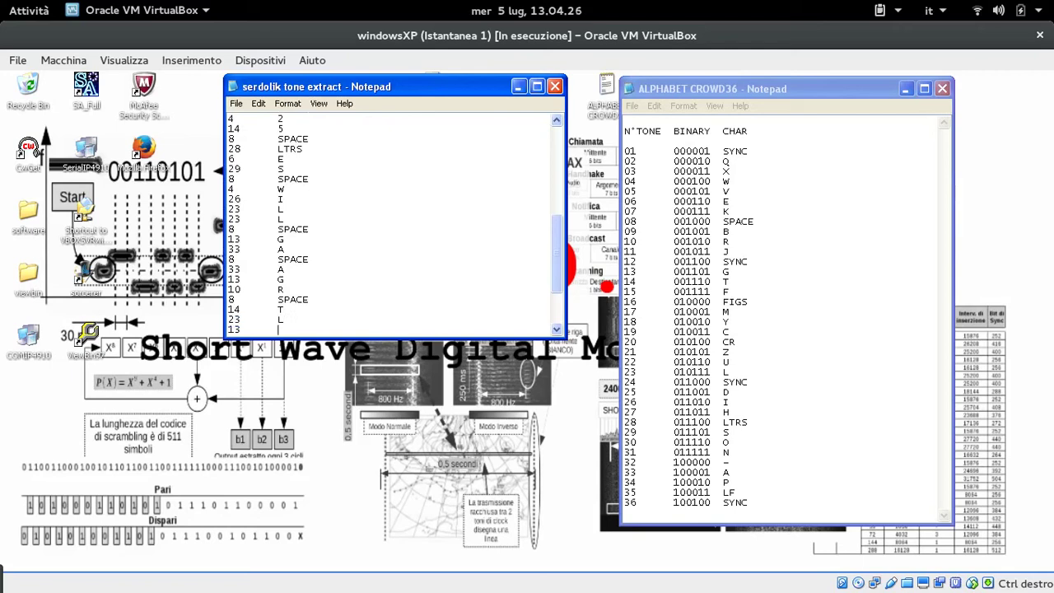
{"action": "type", "text": "G"}
Step: Add two consecutive rows of the tone 8 with SPACE after the letters T, L and G
{"action": "key", "text": "Return"}
{"action": "type", "text": "8"}
{"action": "key", "text": "Tab"}
{"action": "type", "text": "SPACE"}
{"action": "key", "text": "Return"}
{"action": "type", "text": "8"}
{"action": "key", "text": "Tab"}
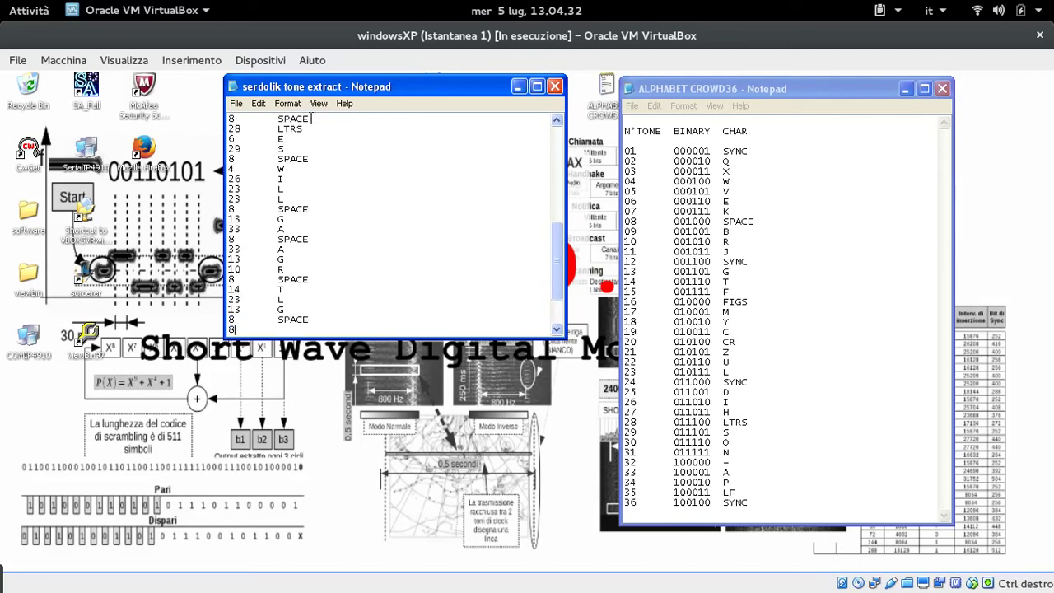
{"action": "type", "text": "SPACE"}
Step: Add rows for the tones 15, 17 and 8 with the characters F, M and SPACE
{"action": "key", "text": "Return"}
{"action": "type", "text": "15"}
{"action": "key", "text": "Tab"}
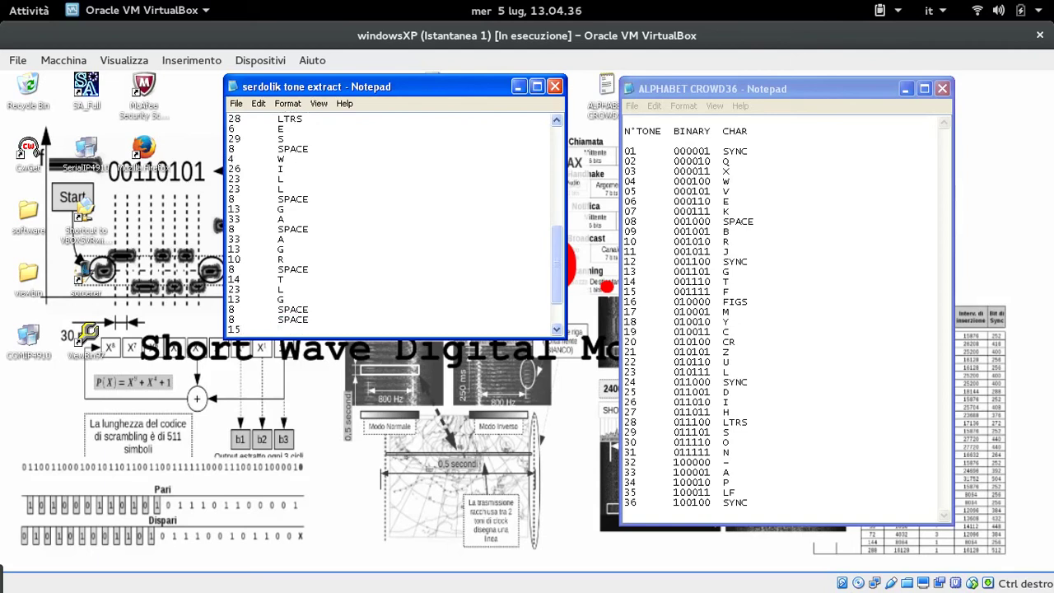
{"action": "type", "text": "F"}
{"action": "key", "text": "Return"}
{"action": "type", "text": "17"}
{"action": "key", "text": "Tab"}
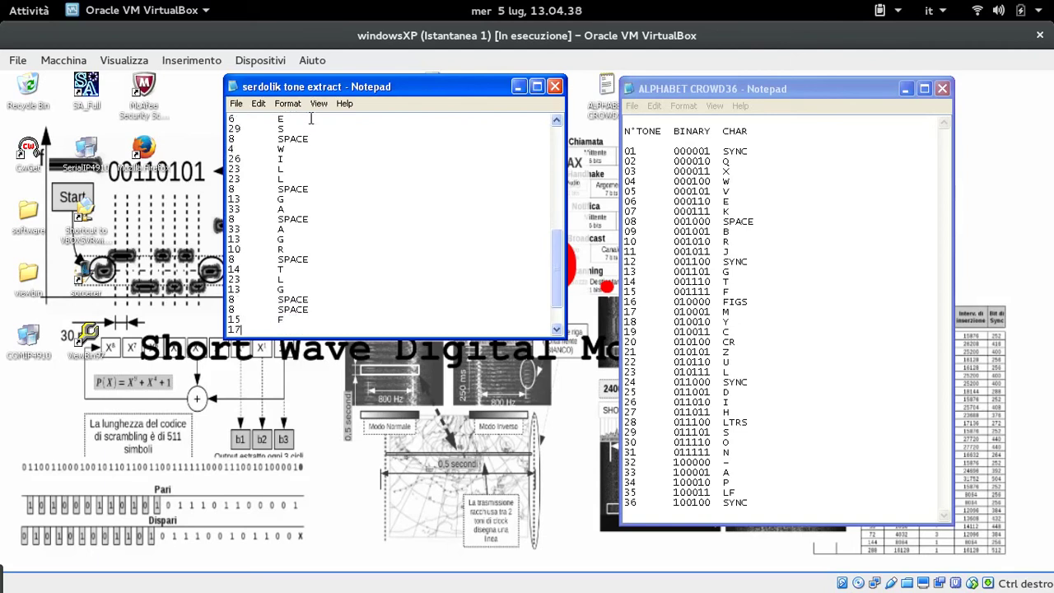
{"action": "type", "text": "M"}
{"action": "key", "text": "Return"}
{"action": "type", "text": "8"}
{"action": "key", "text": "Tab"}
{"action": "type", "text": "SPACE"}
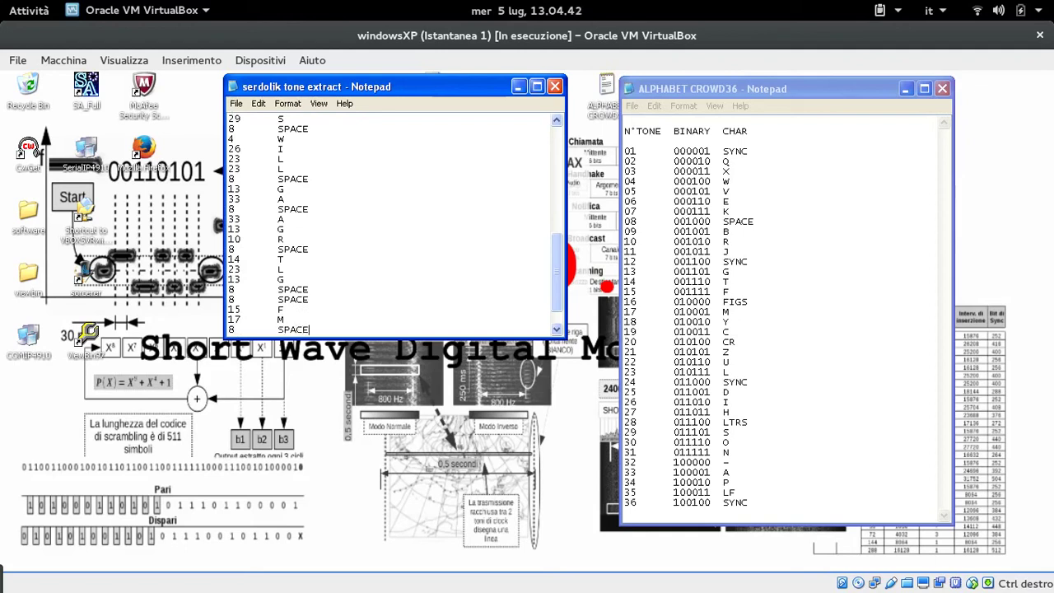
Step: Add the final rows for the tones 33, 25 and 29 with the letters A, D and S
{"action": "key", "text": "Return"}
{"action": "type", "text": "33"}
{"action": "key", "text": "Tab"}
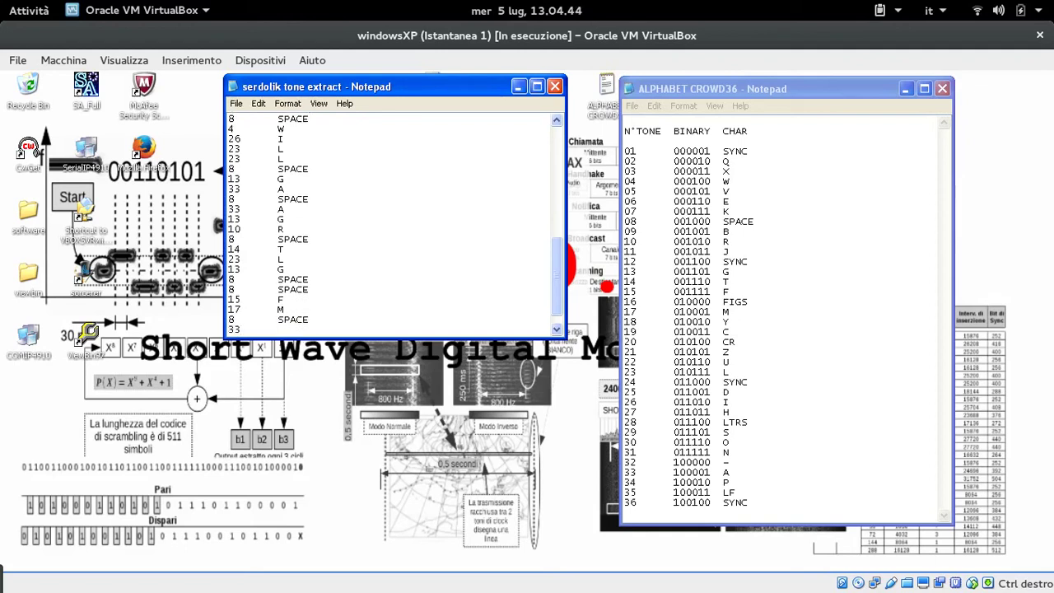
{"action": "type", "text": "A"}
{"action": "key", "text": "Return"}
{"action": "type", "text": "25"}
{"action": "key", "text": "Tab"}
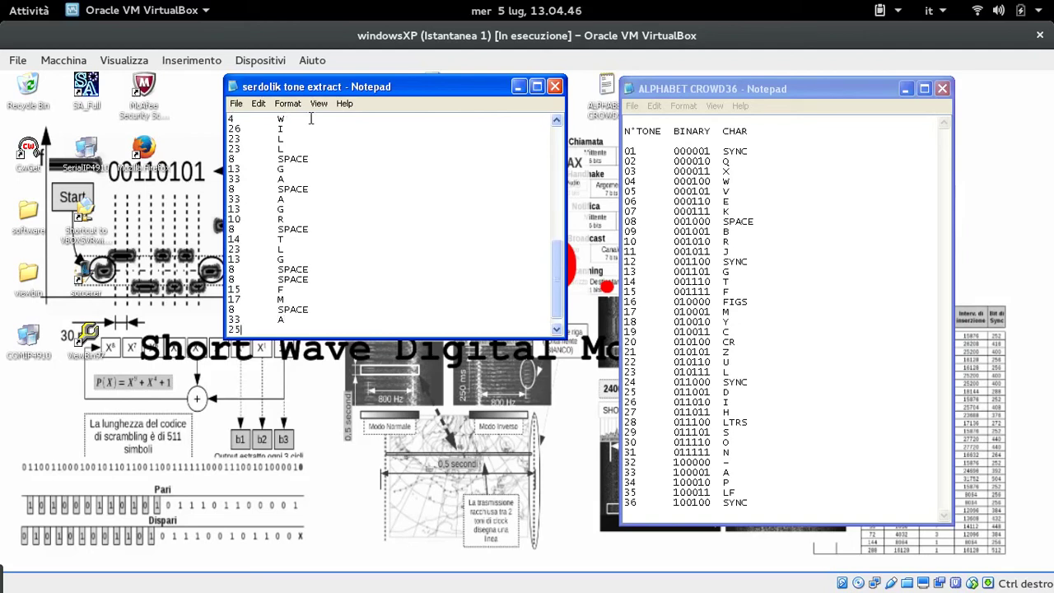
{"action": "type", "text": "D"}
{"action": "key", "text": "Return"}
{"action": "type", "text": "29"}
{"action": "key", "text": "Tab"}
{"action": "type", "text": "S"}
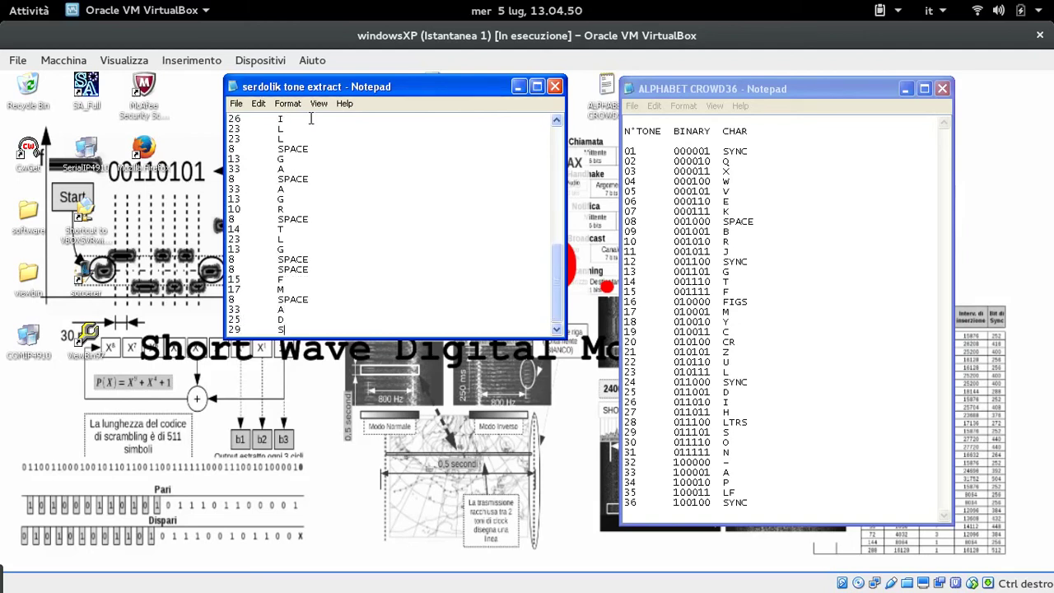
Step: Reposition the serdolik tone extract window and extend its height down to the screen's lower edge
{"action": "left_click_drag", "start_coordinate": [419, 87], "coordinate": [395, 82]}
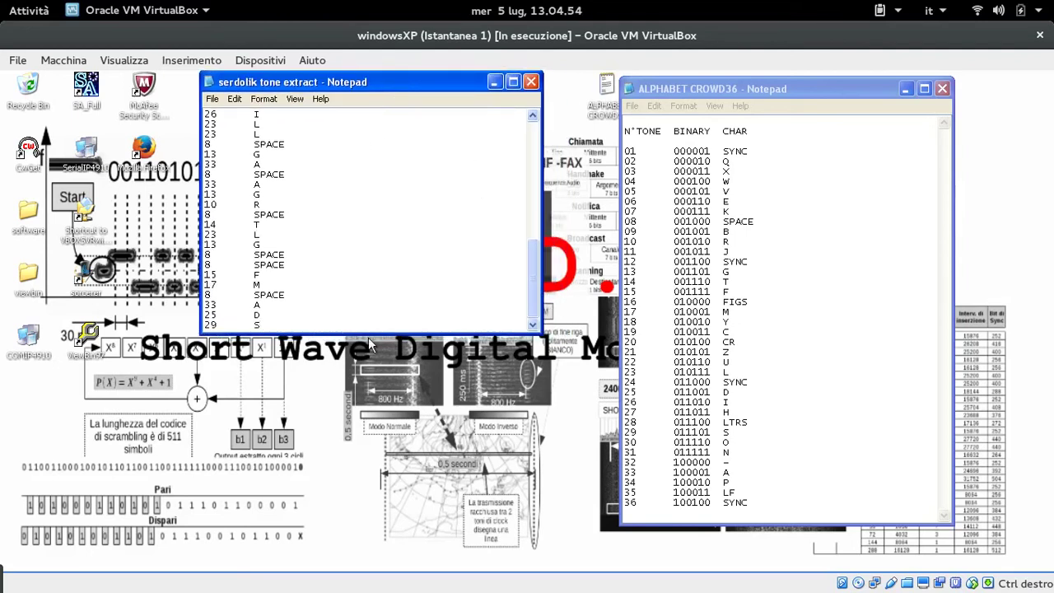
{"action": "left_click_drag", "start_coordinate": [370, 333], "coordinate": [369, 569]}
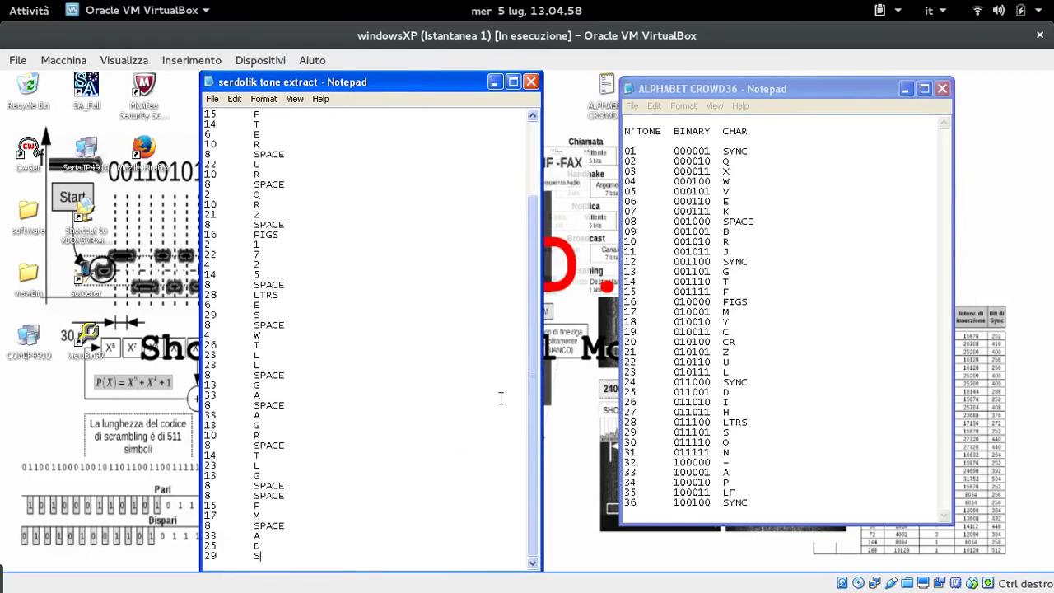
{"action": "left_click_drag", "start_coordinate": [535, 381], "coordinate": [537, 447]}
{"action": "left_click_drag", "start_coordinate": [403, 83], "coordinate": [420, 82]}
Step: Start a new blank text document, saving the changes to serdolik tone extract.txt
{"action": "left_click", "coordinate": [228, 99]}
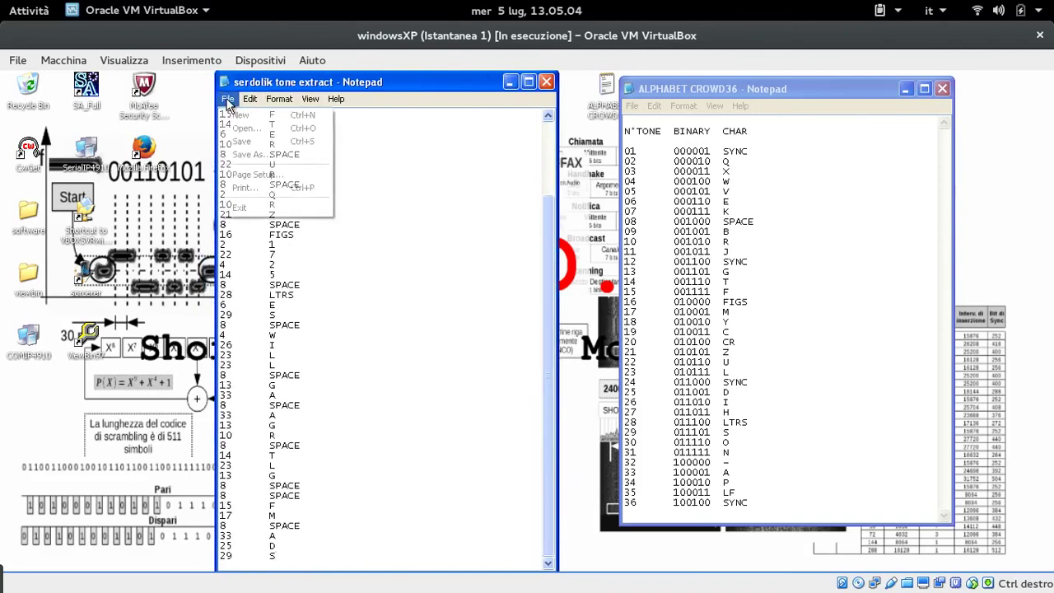
{"action": "left_click", "coordinate": [242, 117]}
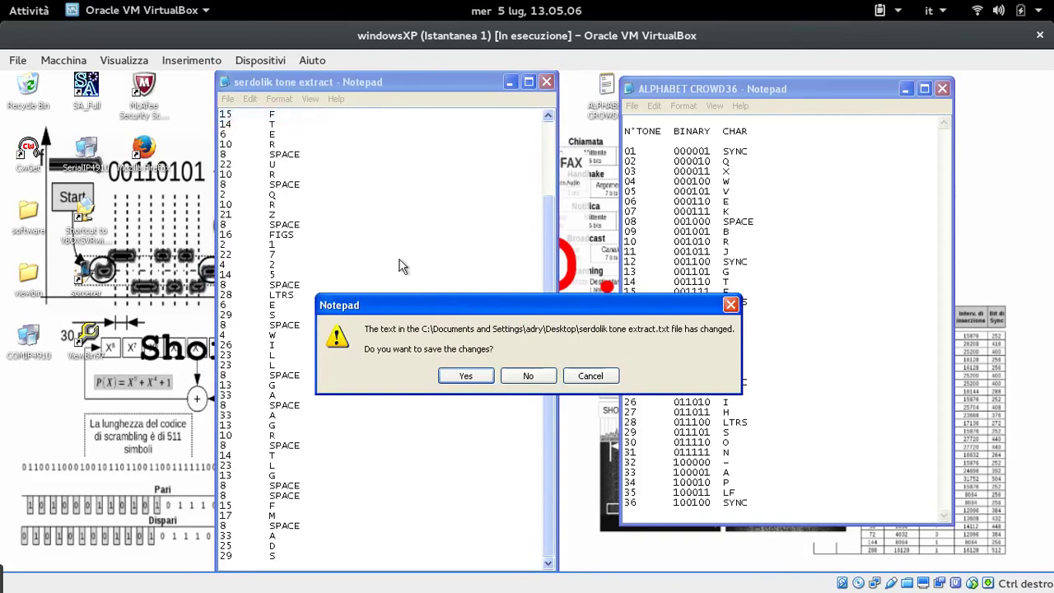
{"action": "left_click", "coordinate": [467, 376]}
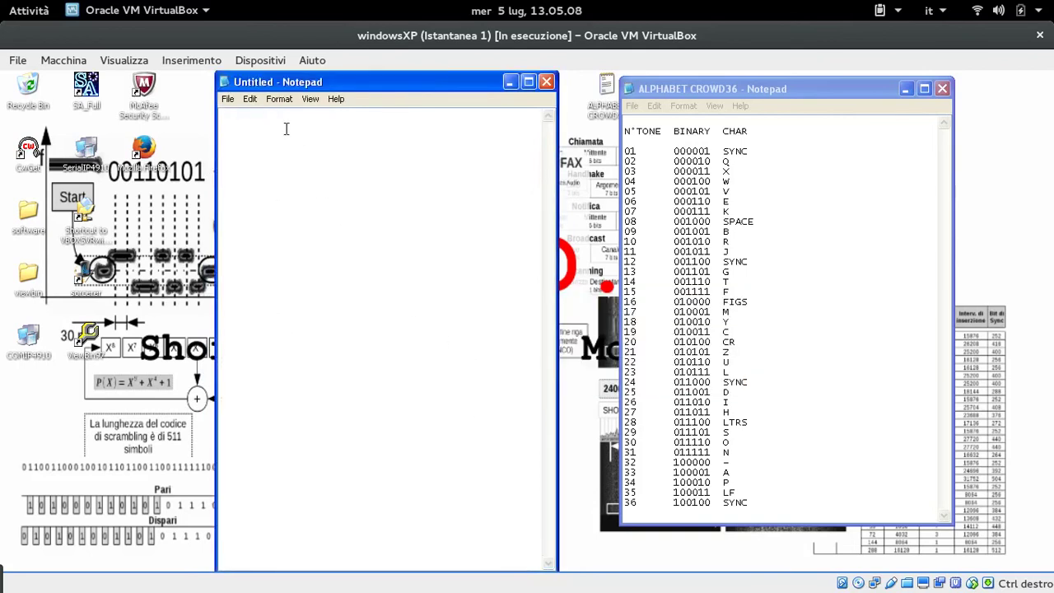
Step: Move the blank document and the CROWD36 alphabet windows aside and reopen the serdolik tone extract file from the desktop
{"action": "mouse_move", "coordinate": [293, 82]}
{"action": "left_mouse_down"}
{"action": "mouse_move", "coordinate": [188, 157]}
{"action": "mouse_move", "coordinate": [274, 90]}
{"action": "left_mouse_up"}
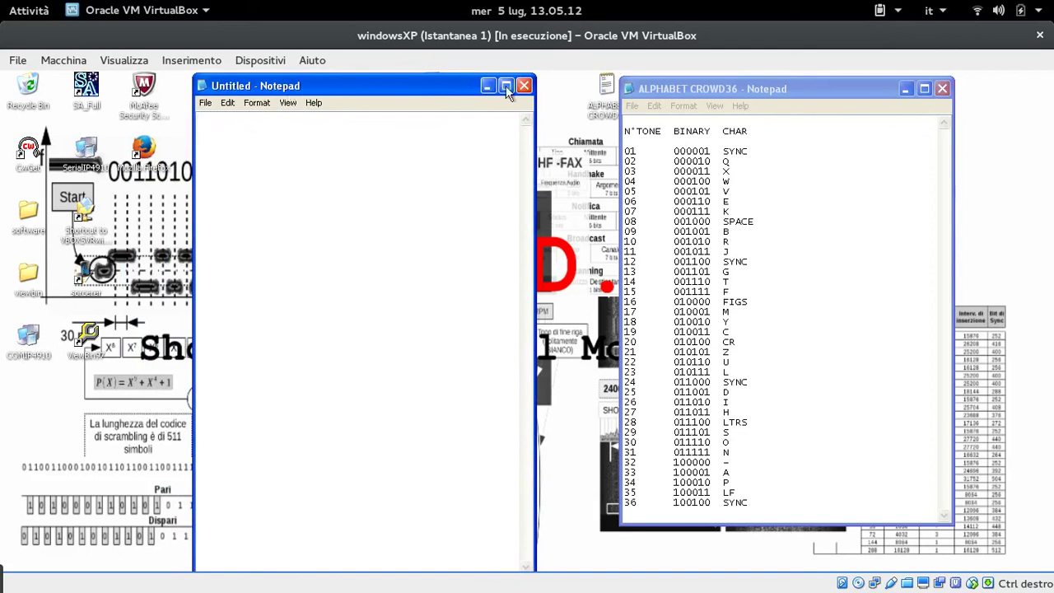
{"action": "left_click_drag", "start_coordinate": [678, 89], "coordinate": [783, 90]}
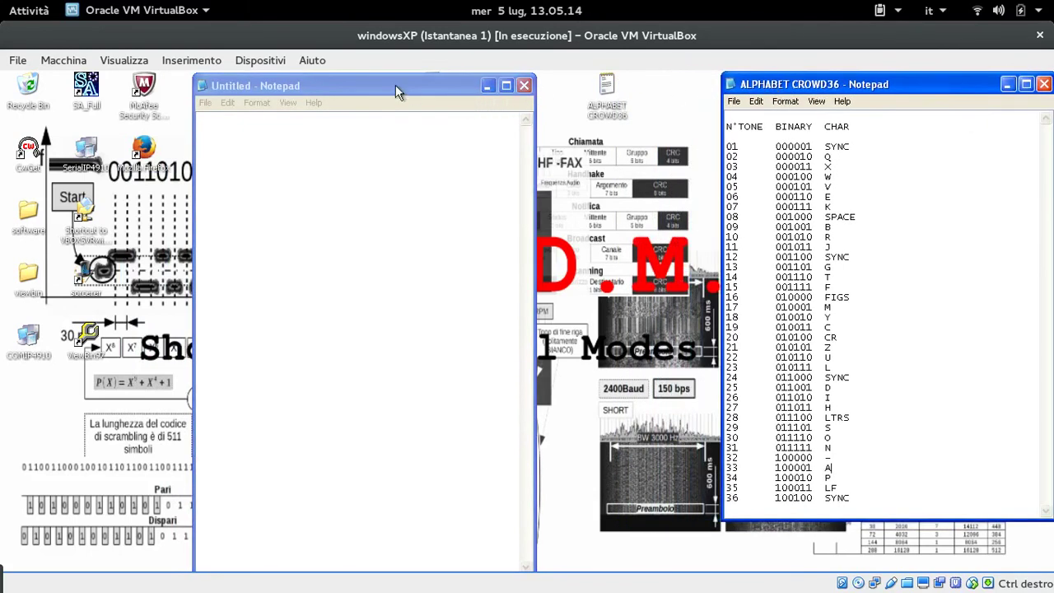
{"action": "left_click_drag", "start_coordinate": [395, 85], "coordinate": [242, 180]}
{"action": "left_click", "coordinate": [817, 86]}
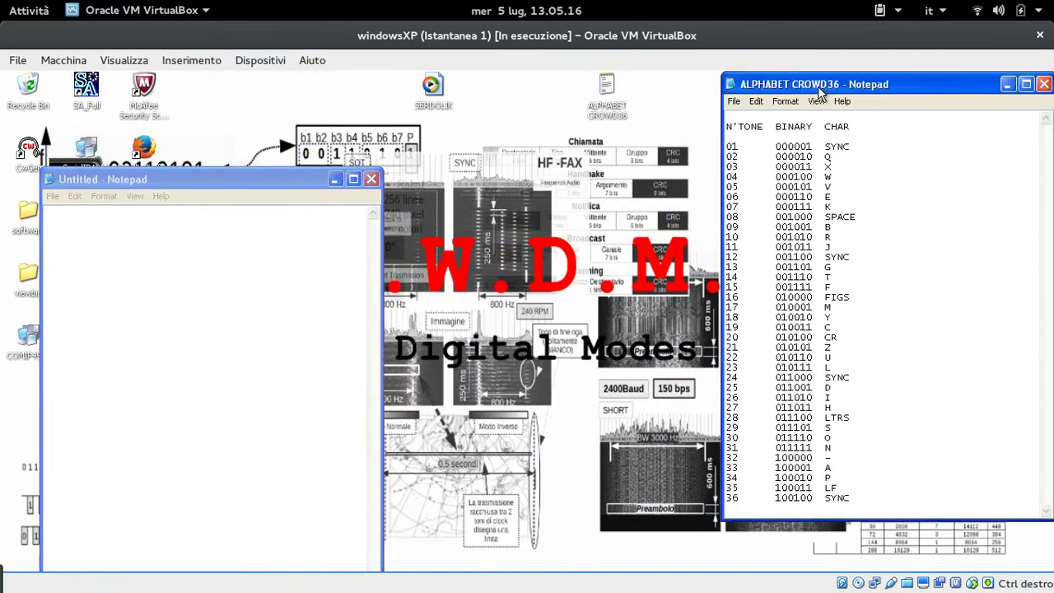
{"action": "left_click_drag", "start_coordinate": [818, 85], "coordinate": [613, 315]}
{"action": "double_click", "coordinate": [765, 170]}
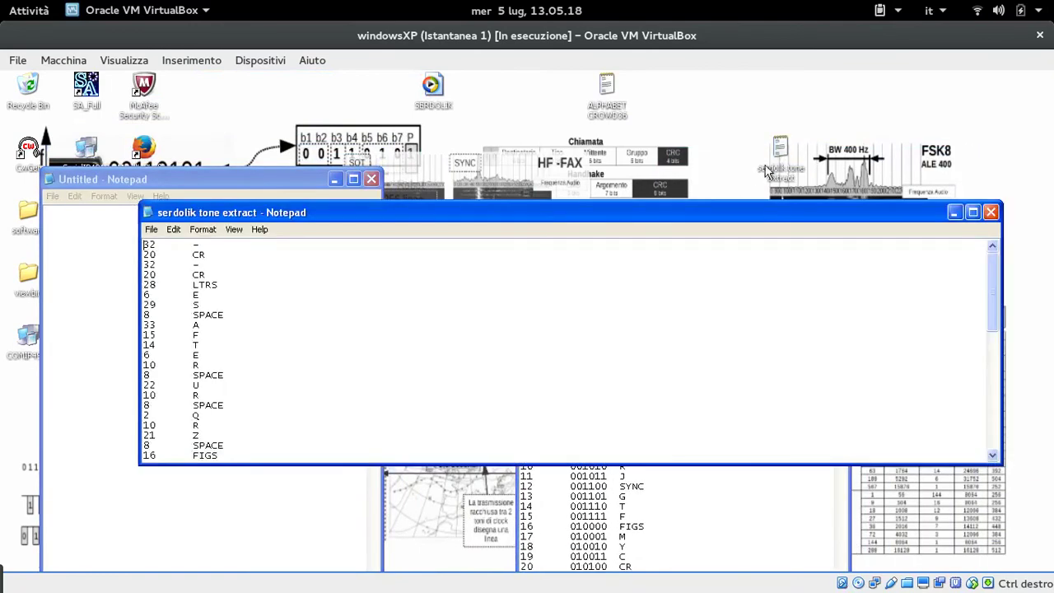
Step: Arrange the blank document, tone extract and CROWD36 alphabet windows side by side, narrowing the last two and extending the tone extract to the lower screen edge
{"action": "left_click_drag", "start_coordinate": [1002, 281], "coordinate": [438, 322]}
{"action": "left_click_drag", "start_coordinate": [315, 211], "coordinate": [672, 76]}
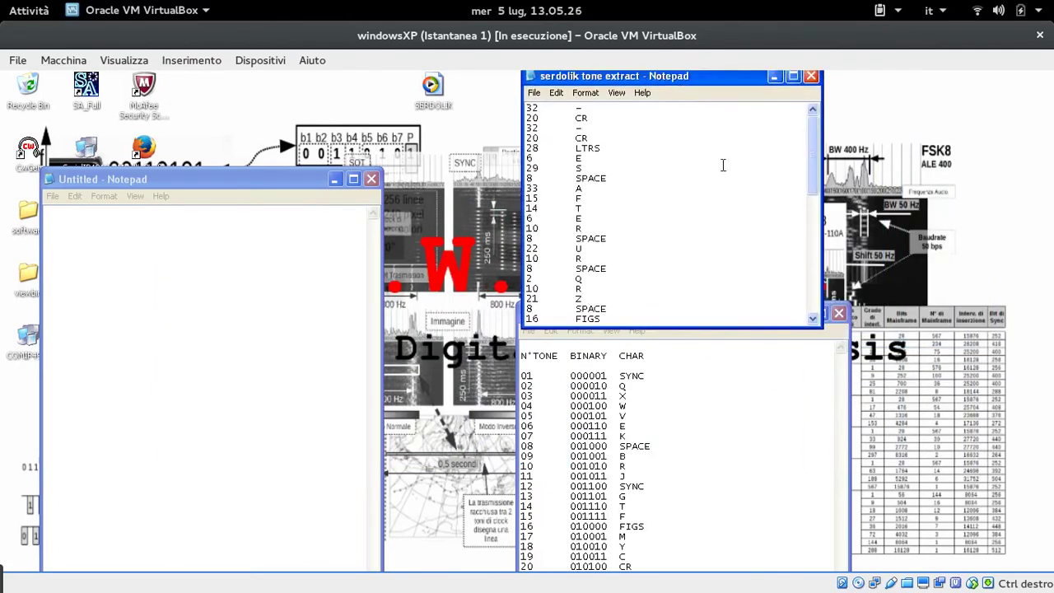
{"action": "left_click", "coordinate": [779, 330]}
{"action": "left_click_drag", "start_coordinate": [779, 323], "coordinate": [925, 117]}
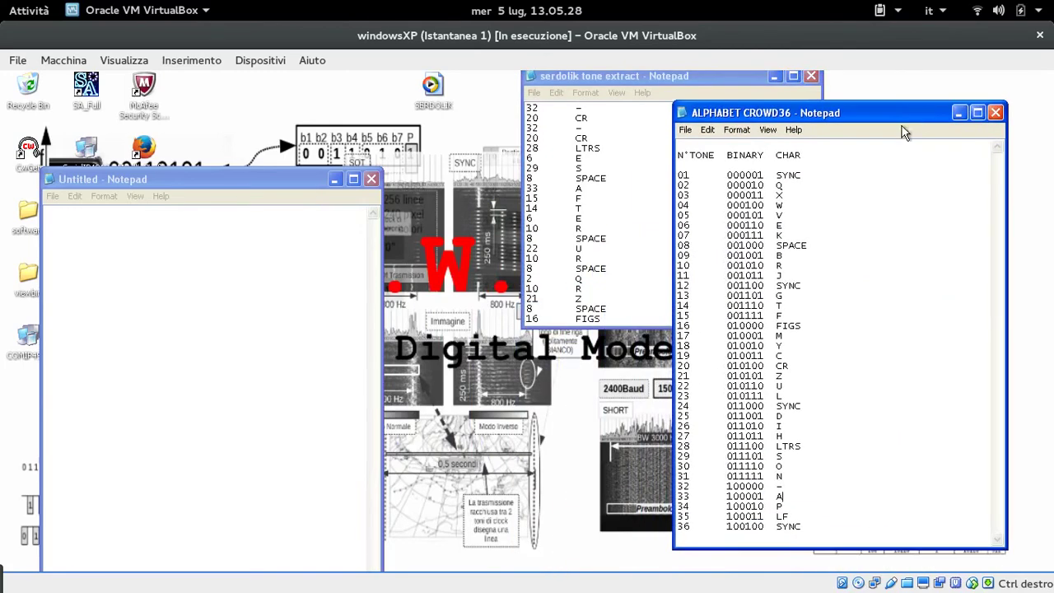
{"action": "left_click_drag", "start_coordinate": [1005, 198], "coordinate": [881, 221]}
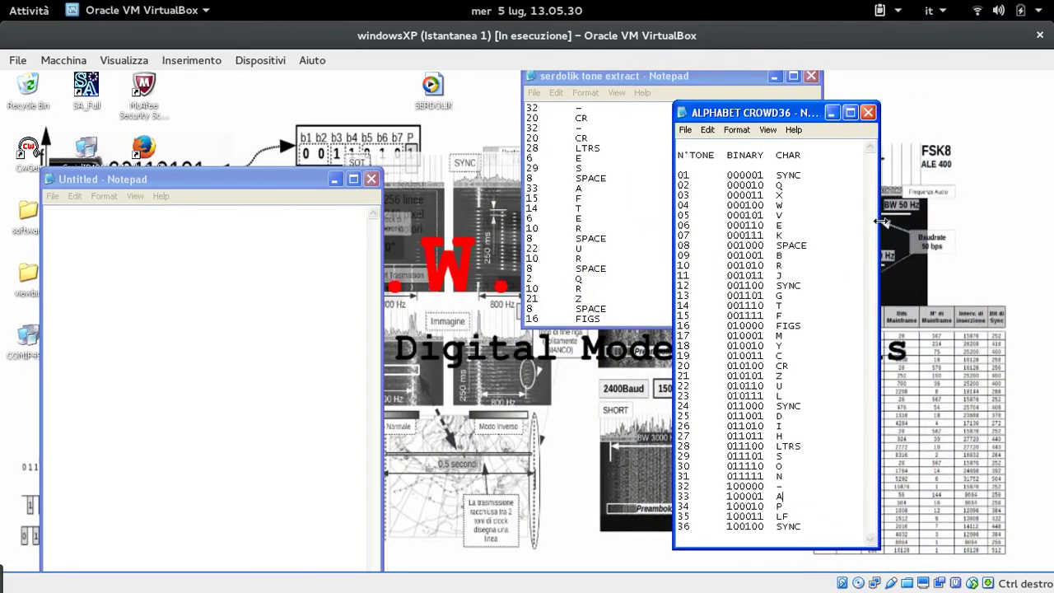
{"action": "left_click_drag", "start_coordinate": [774, 115], "coordinate": [936, 91]}
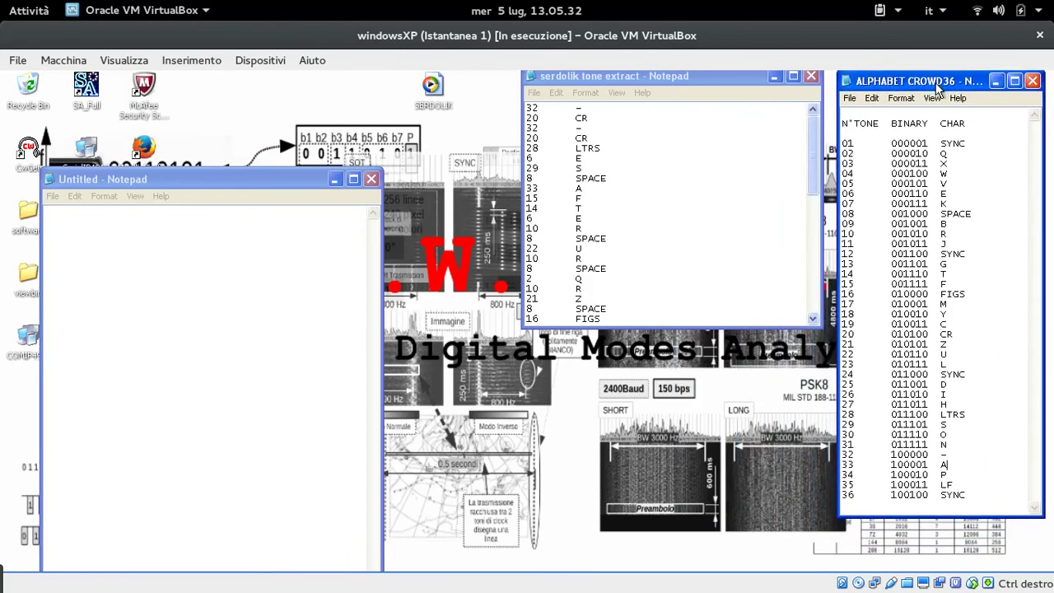
{"action": "left_click_drag", "start_coordinate": [698, 327], "coordinate": [703, 575]}
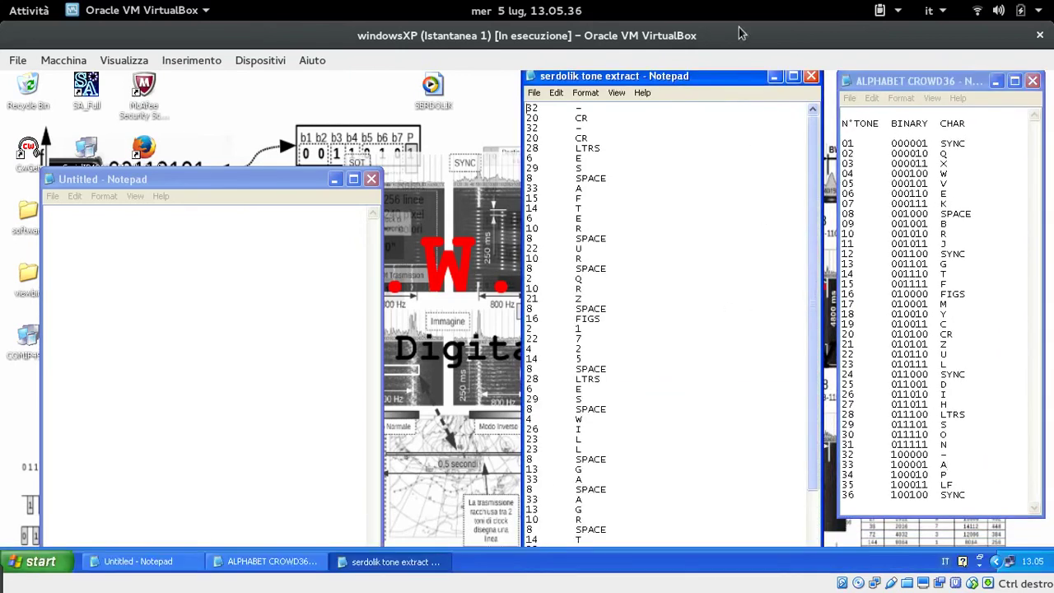
{"action": "left_click_drag", "start_coordinate": [235, 177], "coordinate": [304, 100]}
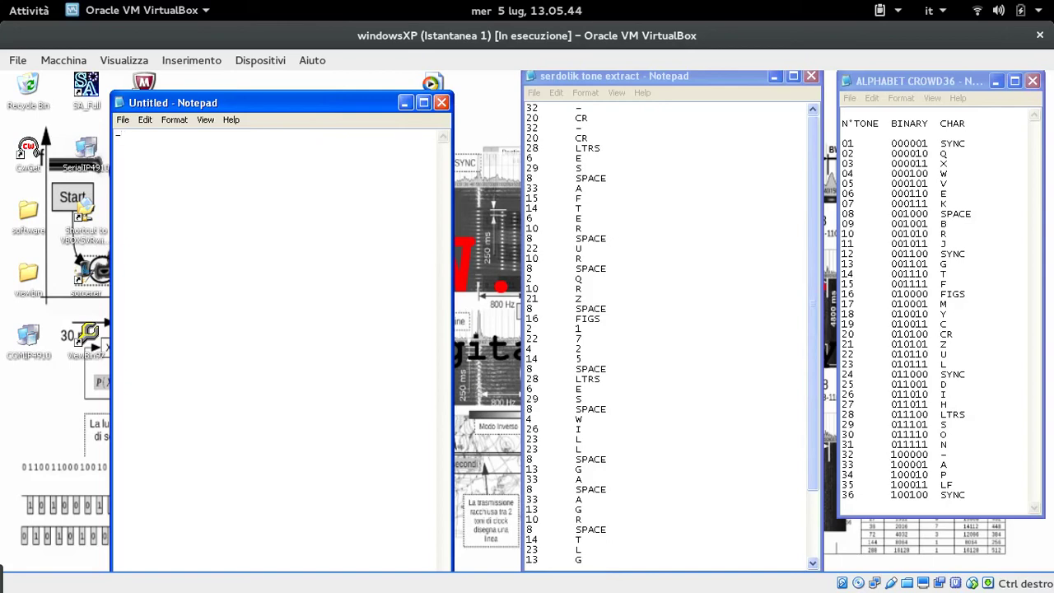
Step: Write the decoded message in the blank document: two lines with a dash, then "ES AFTER UR QRZ 1725 ES WILL GA AGR TLG FM ADS"
{"action": "key", "text": "Return"}
{"action": "type", "text": "ES AFTER UR QRZ 17"}
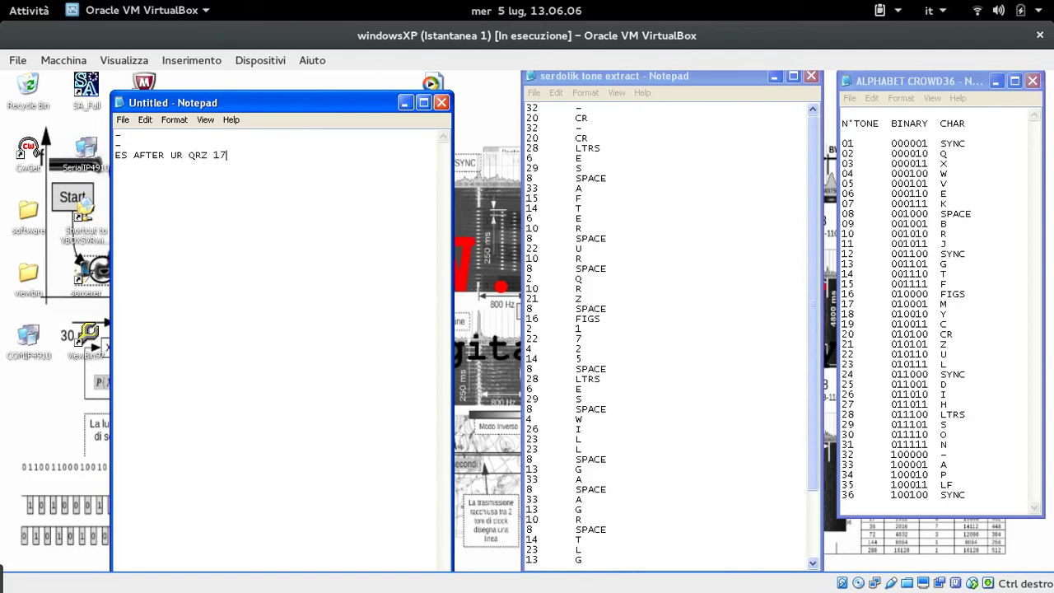
{"action": "type", "text": "25 ES WILL GA AGR TLG"}
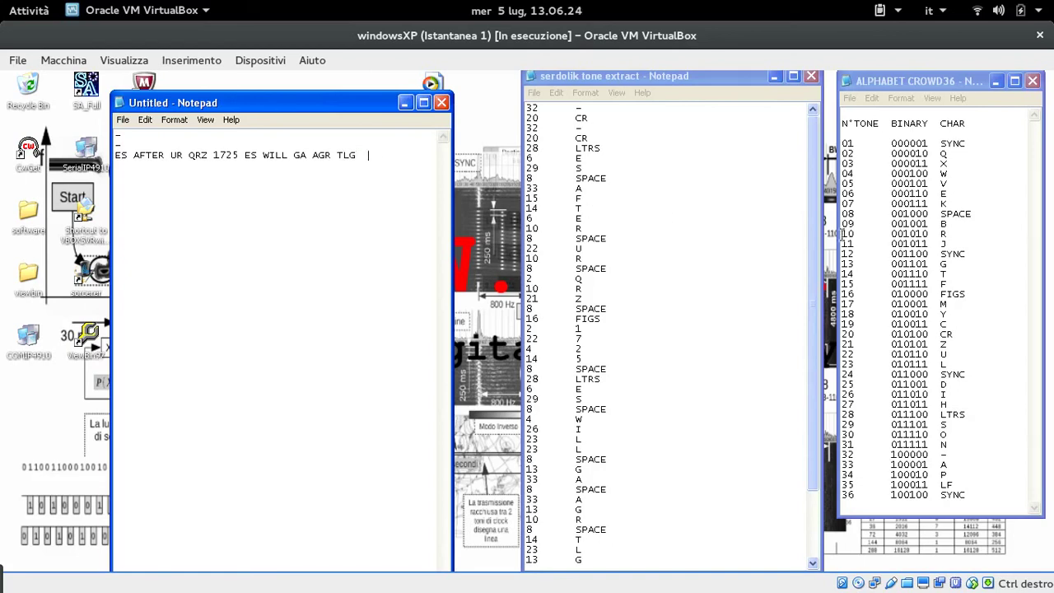
{"action": "left_click_drag", "start_coordinate": [814, 259], "coordinate": [826, 329]}
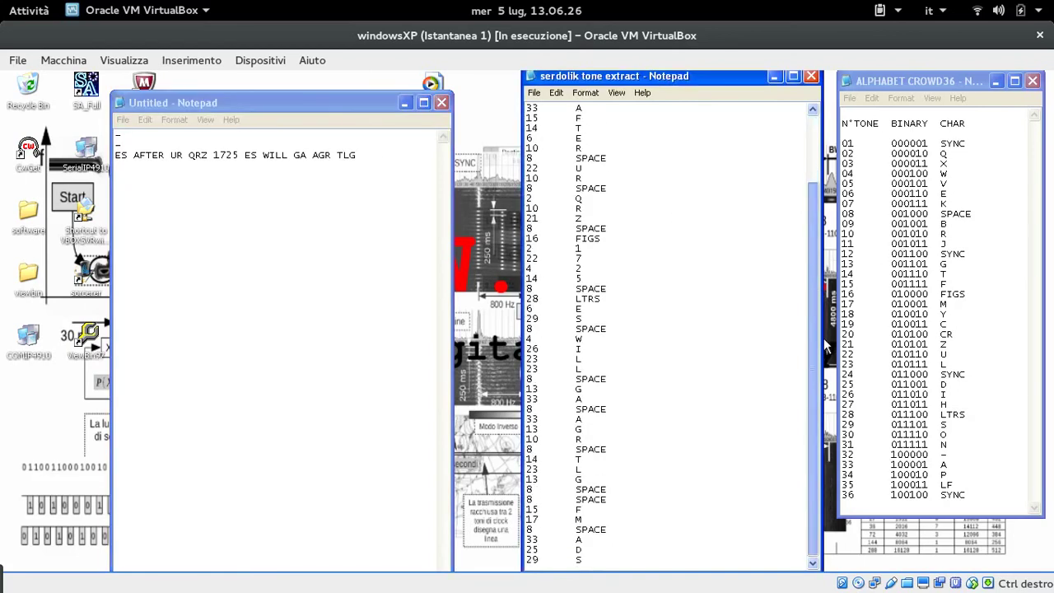
{"action": "left_click", "coordinate": [393, 161]}
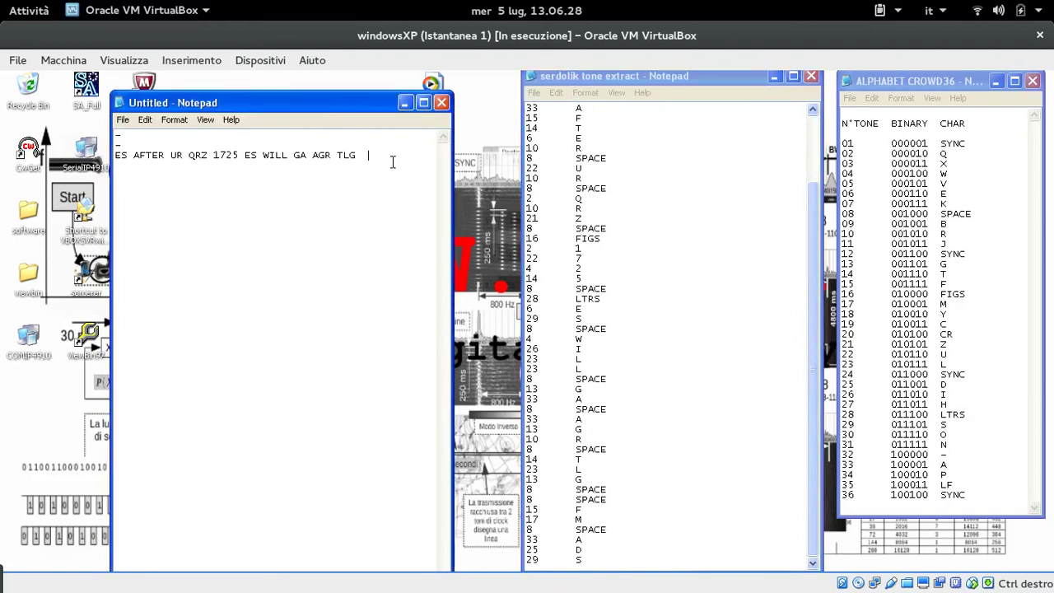
{"action": "type", "text": "FM ADS"}
Step: Copy the whole decoded message, switch to the Note app on the host desktop and paste it on the empty line above "TKS!"
{"action": "left_click_drag", "start_coordinate": [420, 155], "coordinate": [114, 130]}
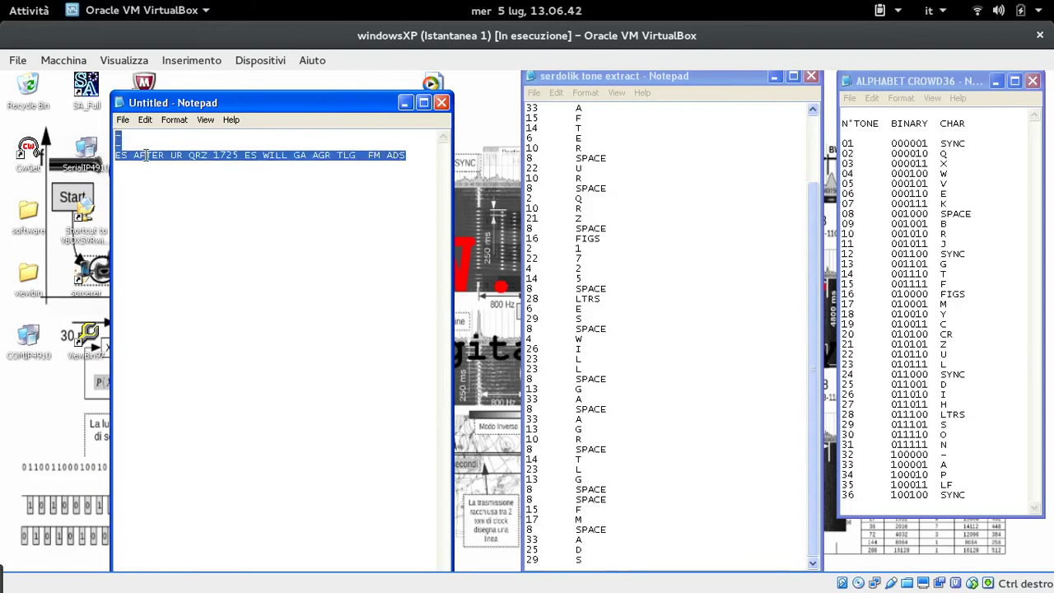
{"action": "right_click", "coordinate": [144, 155]}
{"action": "left_click", "coordinate": [169, 198]}
{"action": "mouse_move", "coordinate": [1, 2]}
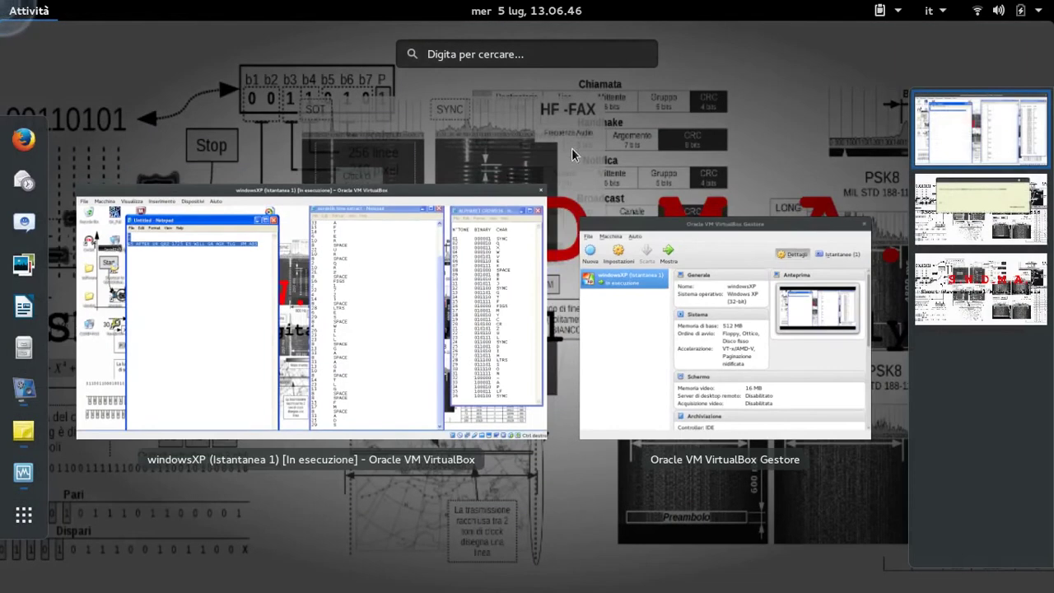
{"action": "scroll", "coordinate": [494, 231], "scroll_direction": "down", "scroll_amount": 1}
{"action": "left_click", "coordinate": [382, 218]}
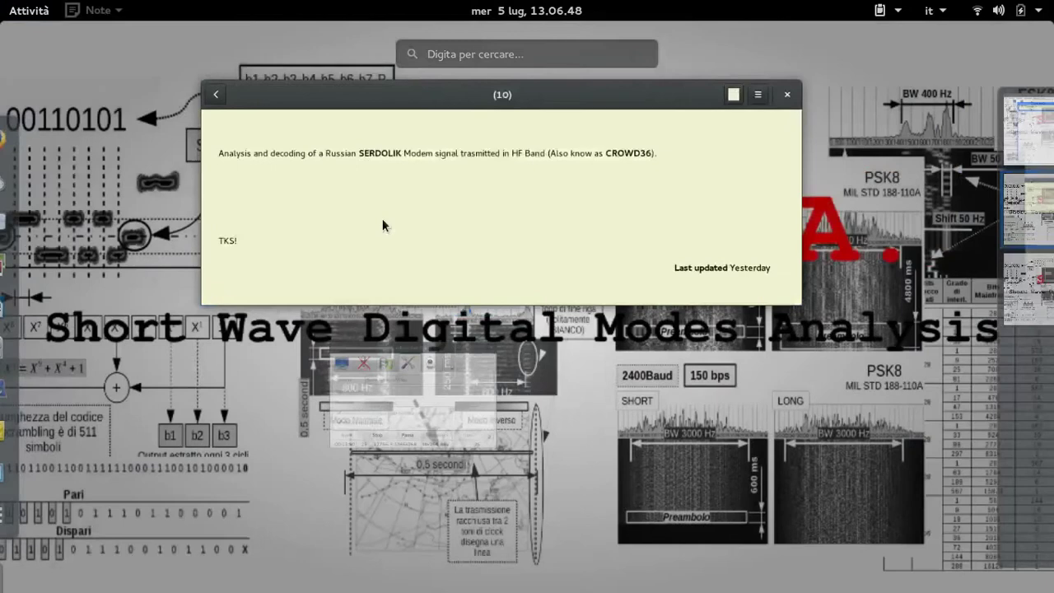
{"action": "left_click", "coordinate": [217, 205]}
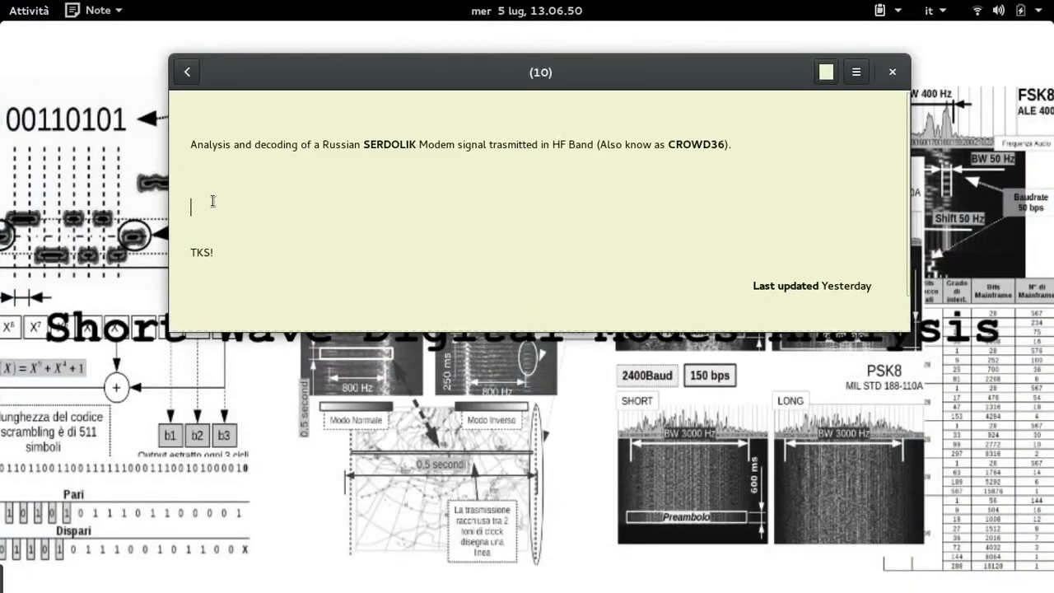
{"action": "right_click", "coordinate": [215, 205]}
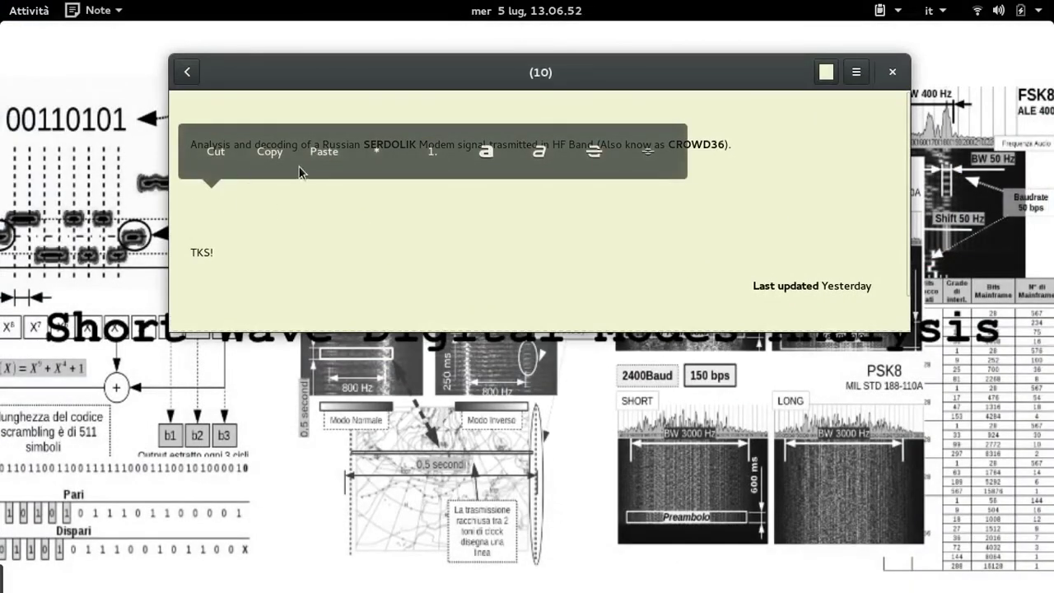
{"action": "left_click", "coordinate": [324, 151]}
Step: Make the pasted decoded message bold in the note
{"action": "left_click_drag", "start_coordinate": [465, 253], "coordinate": [192, 206]}
{"action": "left_click", "coordinate": [481, 151]}
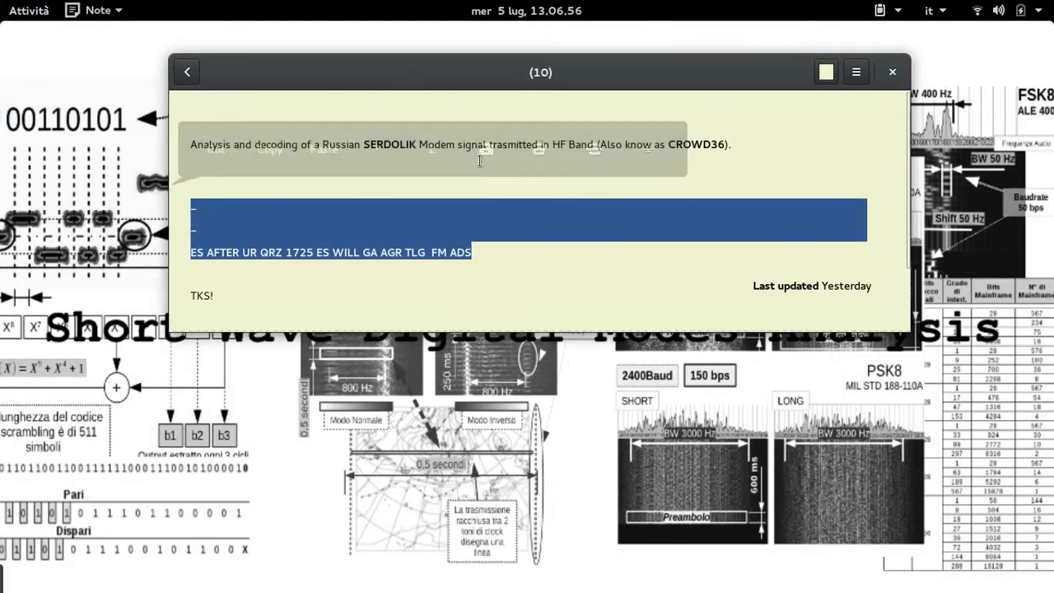
{"action": "left_click", "coordinate": [491, 265]}
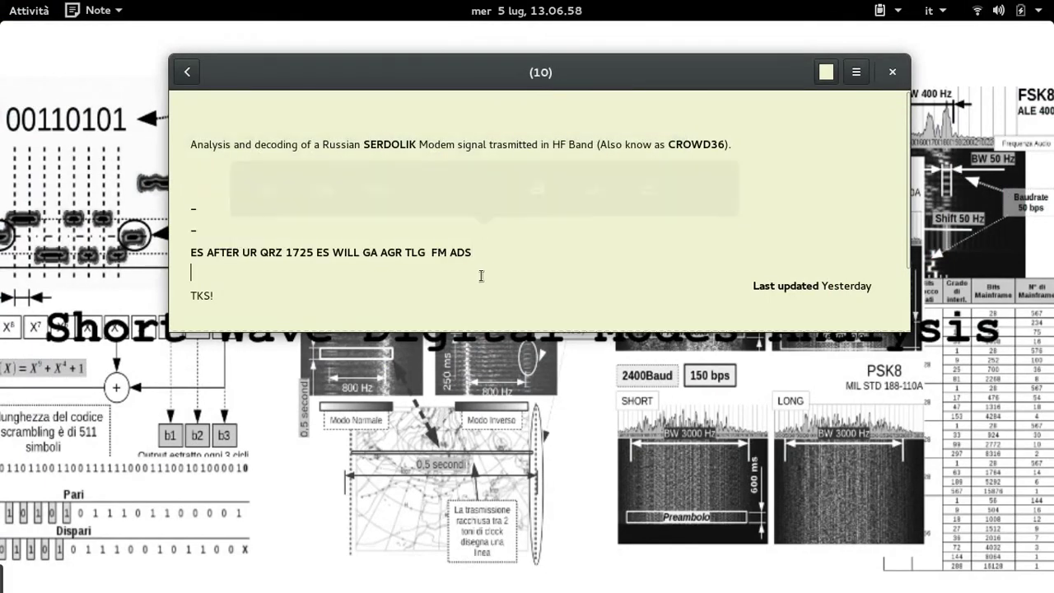